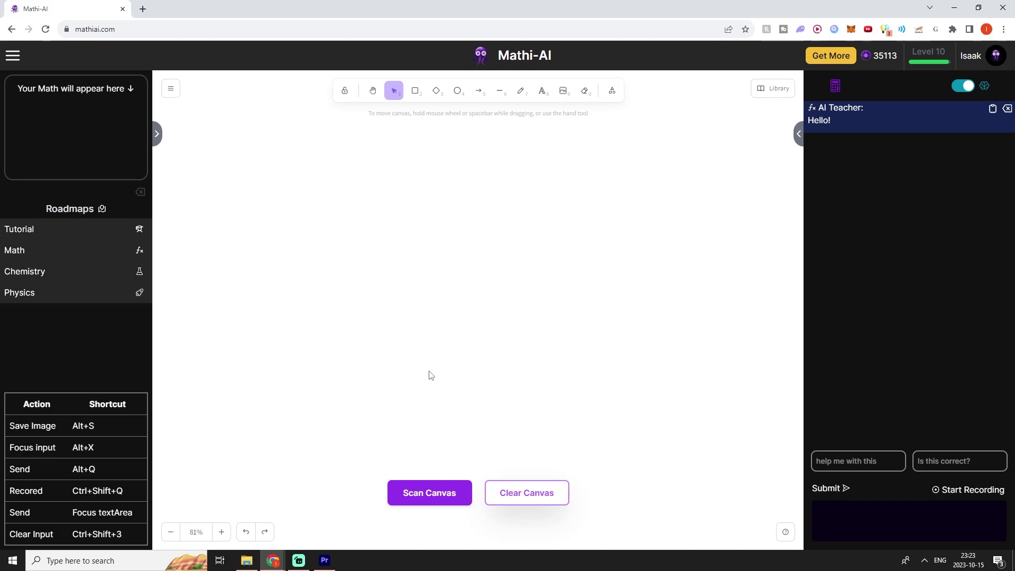
Step: Handwrite the equation x² − 6x + 8 = −1 on the canvas with the pen tool and scan it
left_click(520, 91)
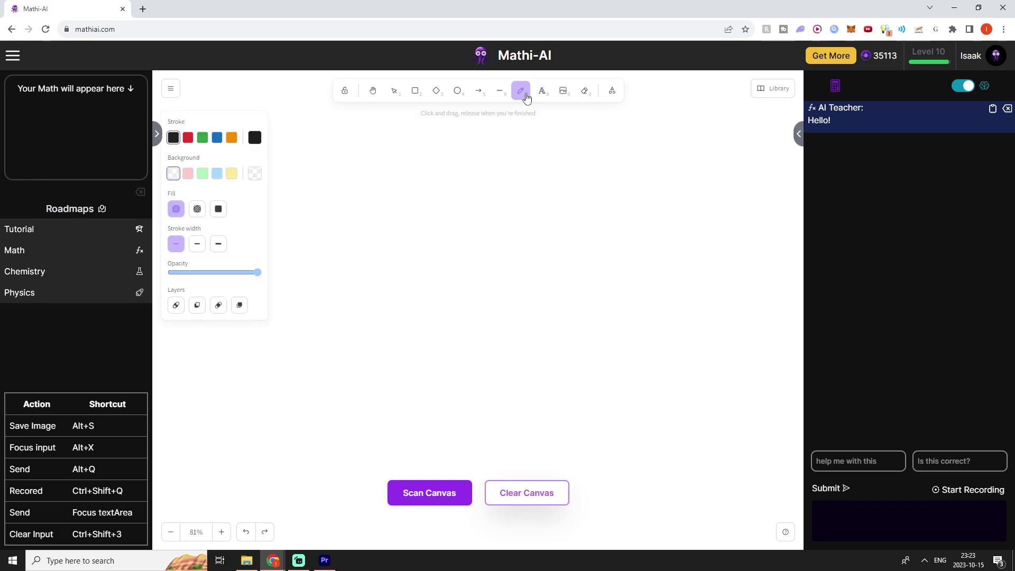
left_click_drag(398, 303, 344, 366)
left_click_drag(343, 315, 396, 356)
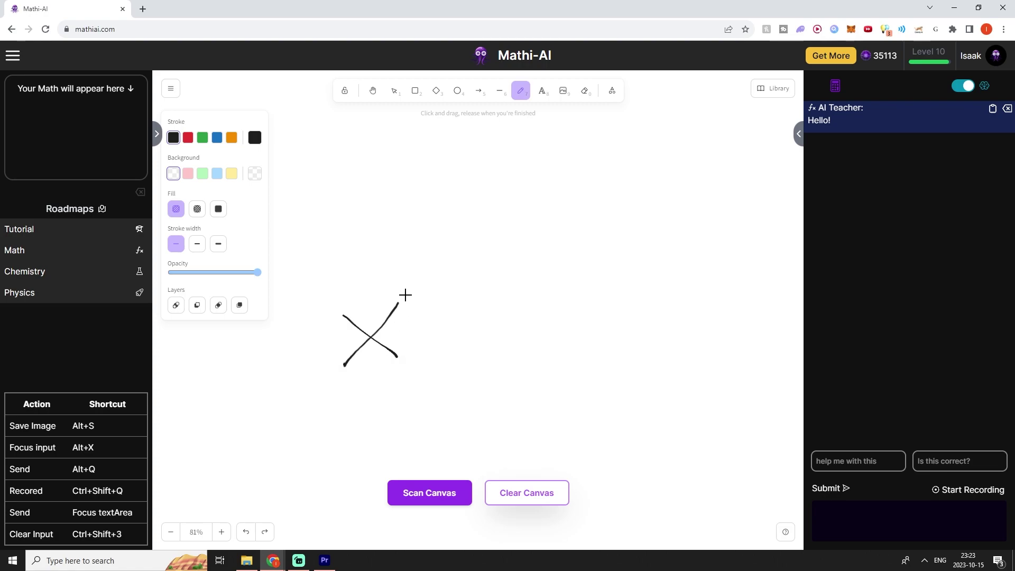
left_click_drag(405, 288, 442, 319)
left_click_drag(443, 344, 484, 342)
mouse_move(523, 311)
left_mouse_down()
mouse_move(509, 355)
mouse_move(526, 344)
mouse_move(575, 368)
left_mouse_up()
left_click_drag(567, 341, 546, 359)
mouse_move(599, 326)
left_mouse_down()
mouse_move(603, 364)
mouse_move(615, 347)
left_mouse_up()
mouse_move(642, 327)
left_mouse_down()
mouse_move(637, 340)
mouse_move(644, 328)
left_mouse_up()
mouse_move(664, 358)
left_mouse_down()
mouse_move(694, 356)
mouse_move(690, 333)
mouse_move(725, 342)
mouse_move(740, 360)
left_mouse_up()
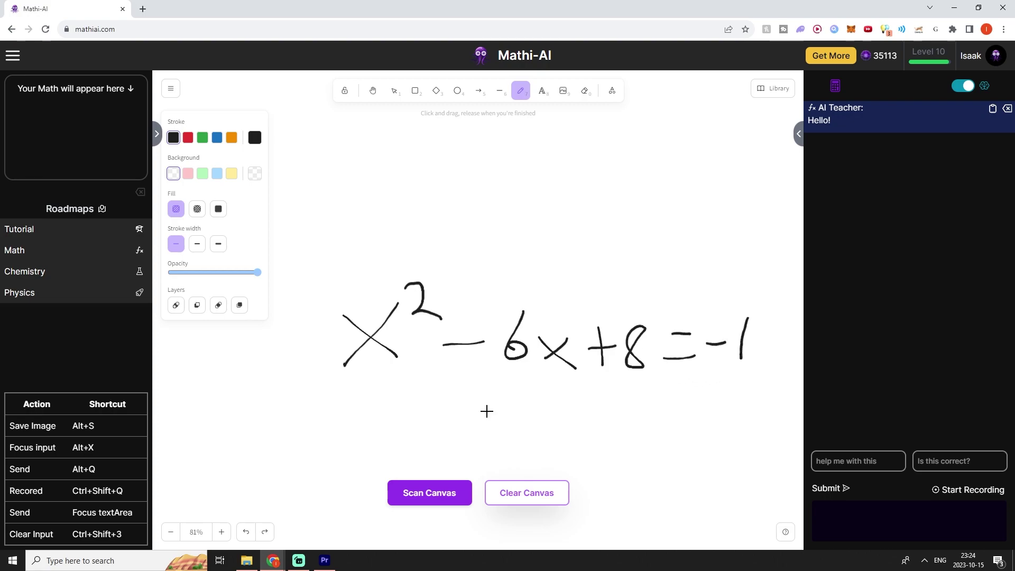
left_click(432, 491)
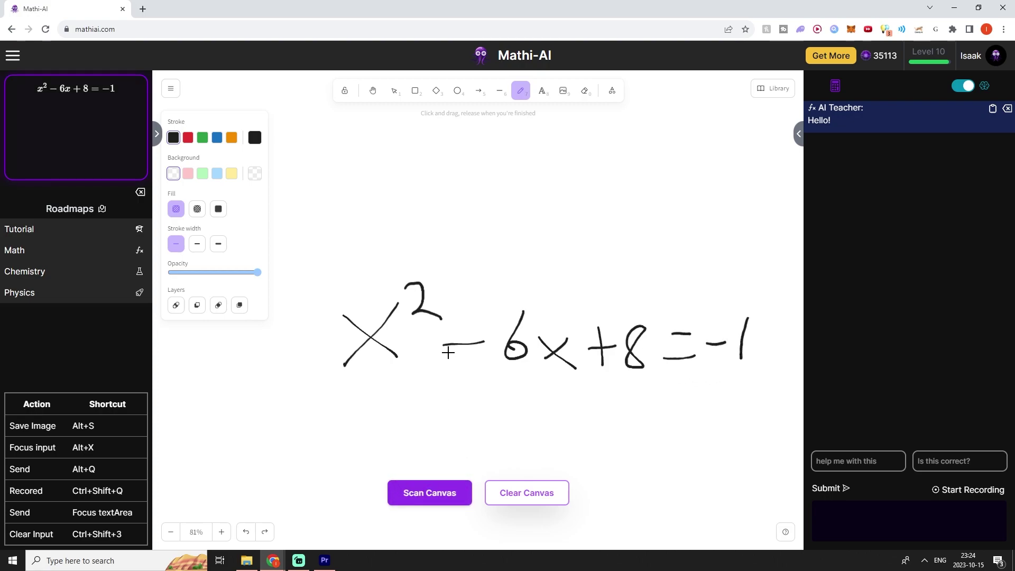
Step: Ask the AI Teacher "Help me with this one" about the scanned equation
left_click_drag(116, 91, 45, 98)
left_click(44, 100)
left_click(867, 521)
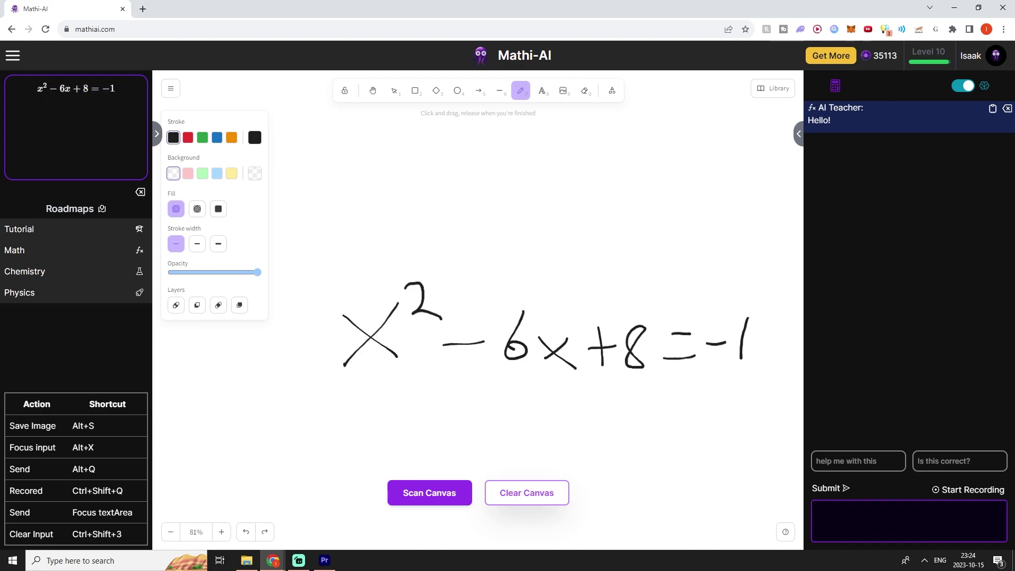
key("BackSpace")
type("Help me with this one")
key("alt+q")
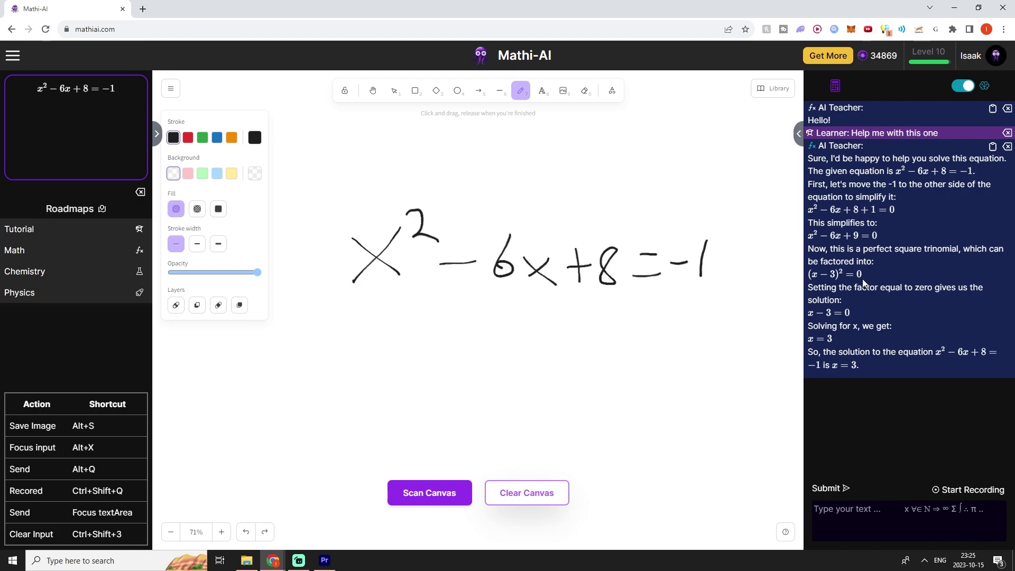
Step: Snip the AI Teacher's perfect-square explanation from x² − 6x + 9 = 0 to (x − 3)² = 0 and paste it below the handwritten equation
left_click_drag(862, 277, 809, 234)
left_click(833, 235)
key("super+shift+s")
left_click_drag(795, 225, 1007, 285)
left_click(856, 455)
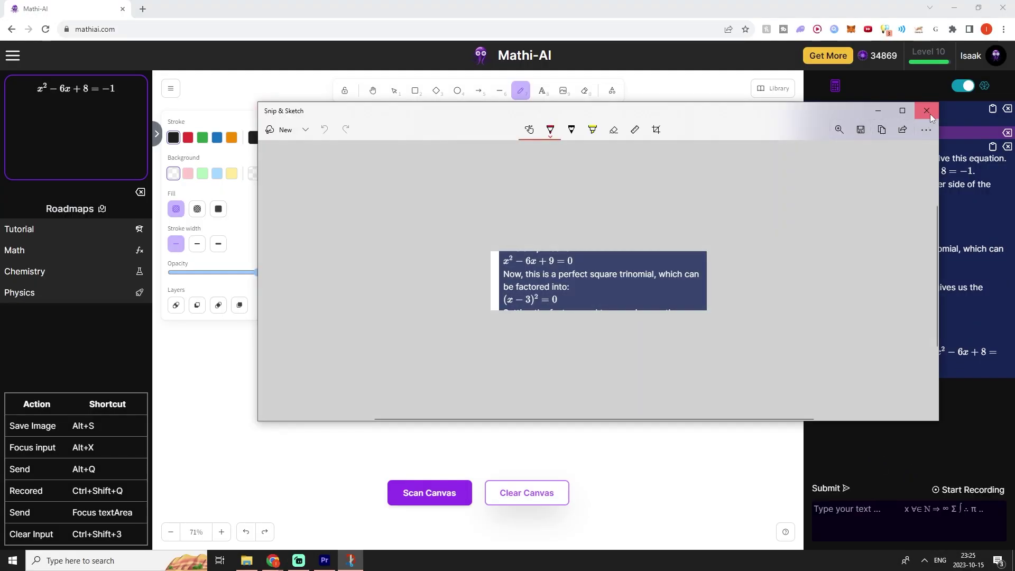
left_click(926, 108)
key("ctrl+v")
scroll(517, 400, "up", 1)
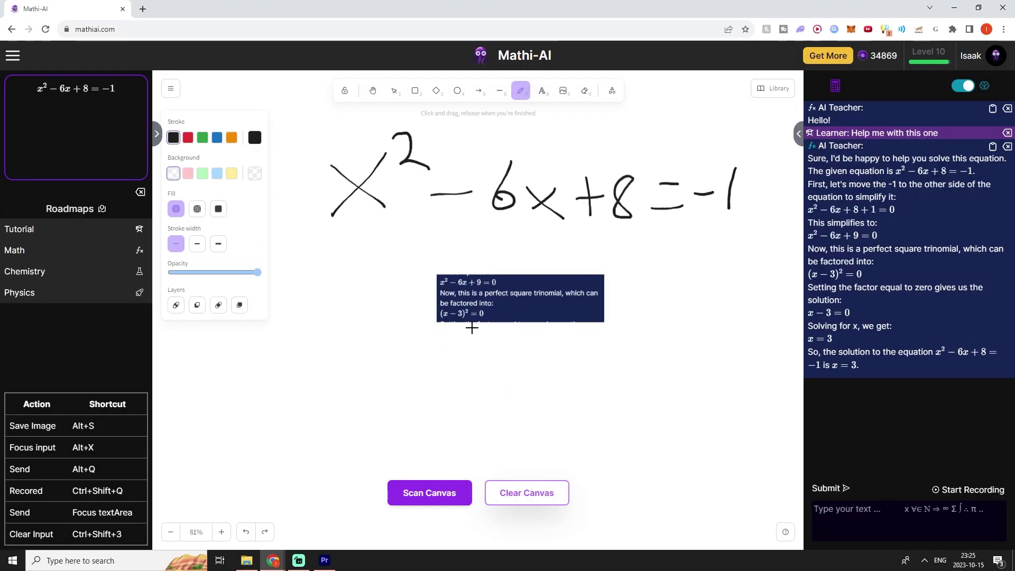
Step: Frame the pasted snip with a rectangle and scan only that framed area
key("r")
mouse_move(389, 250)
left_mouse_down()
mouse_move(672, 364)
mouse_move(668, 356)
left_mouse_up()
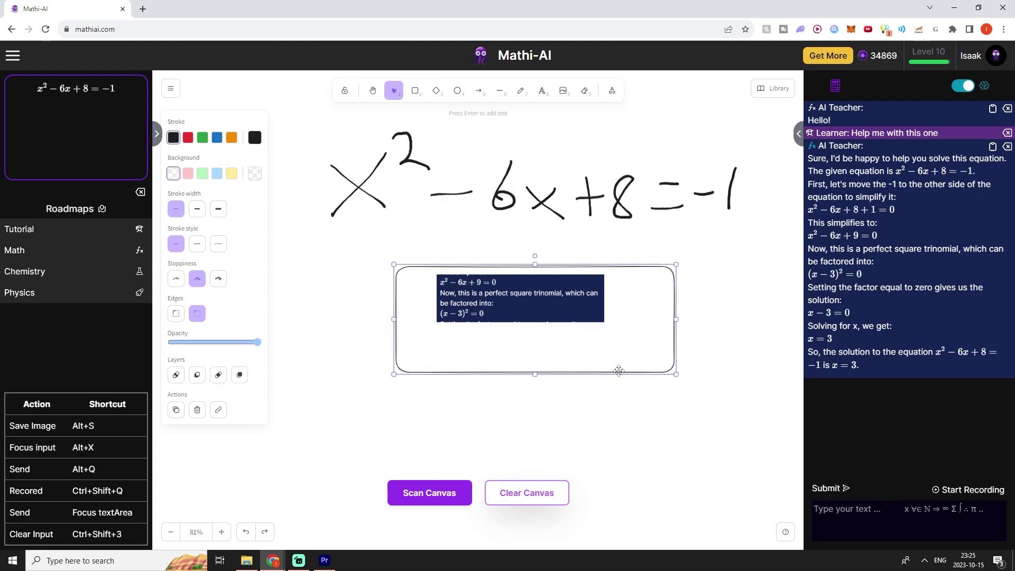
left_click(340, 268)
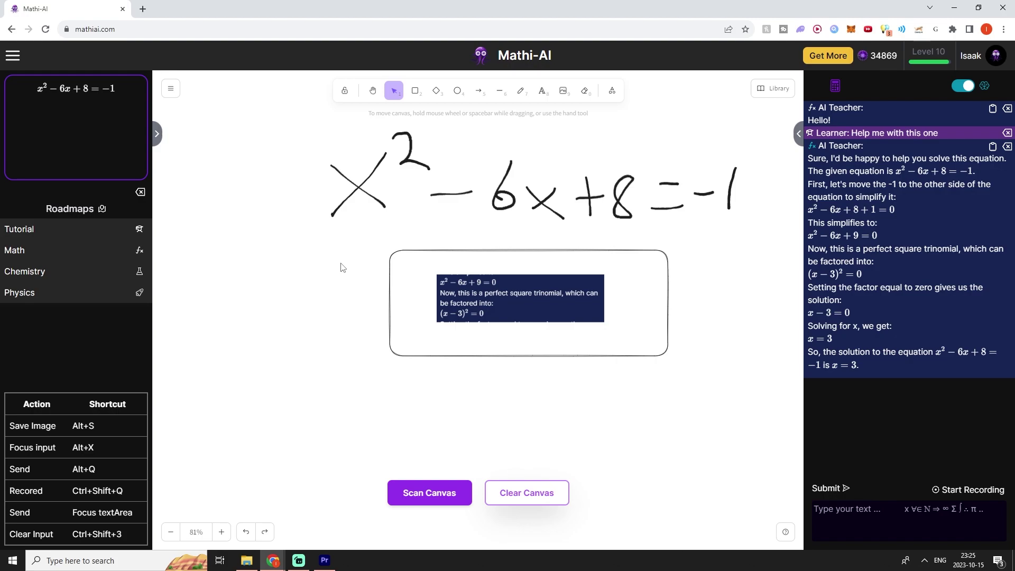
left_click(402, 492)
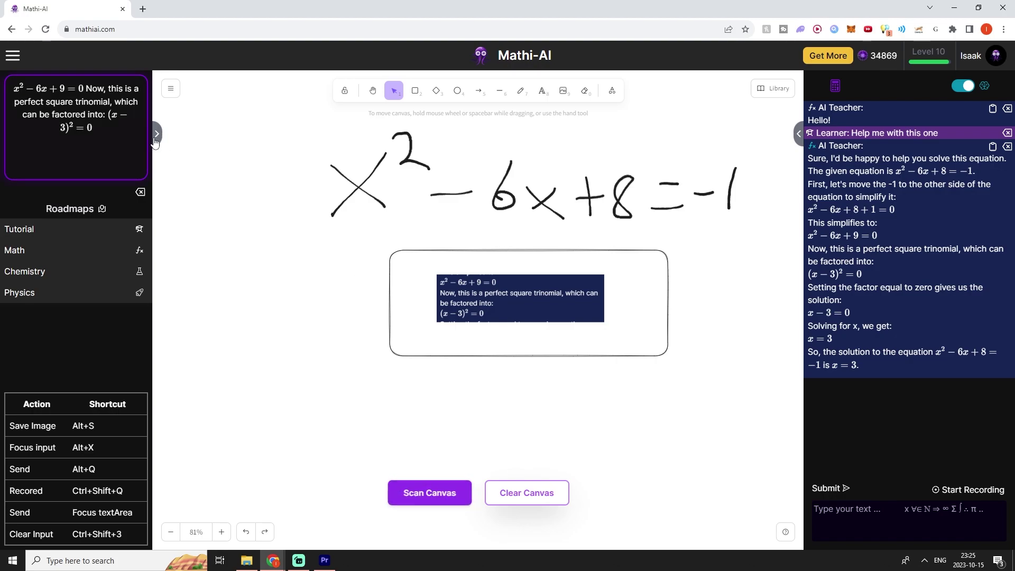
Step: Ask the AI Teacher "How did we get to that stelp" and read the explanation
key("alt+x")
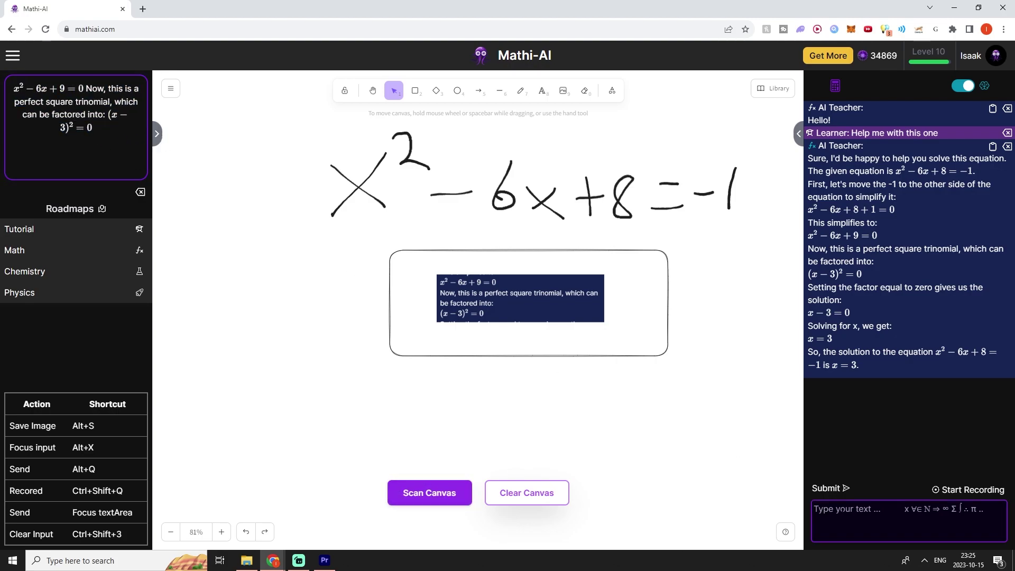
type("How did we ge")
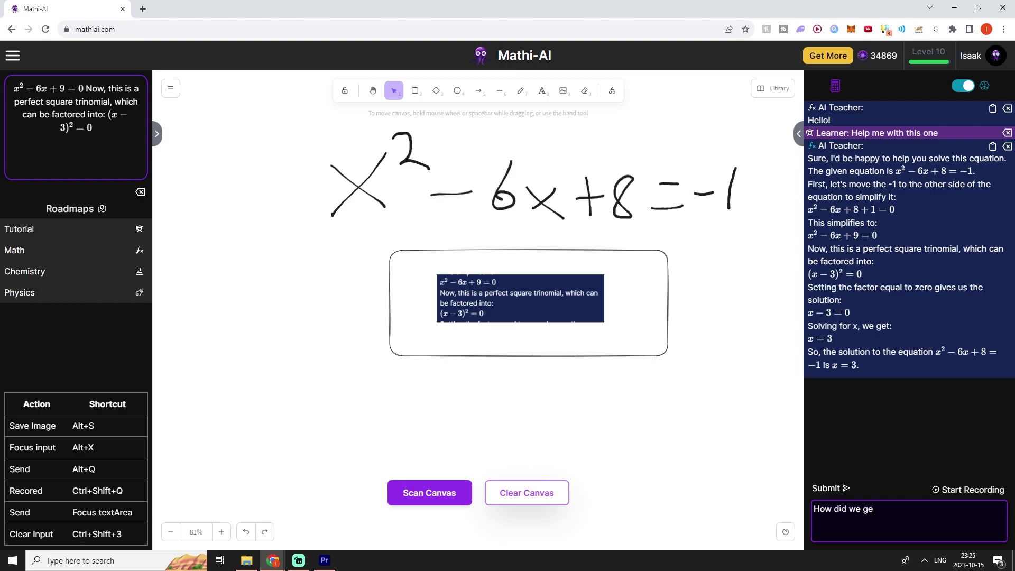
type("t to that step")
key("Return")
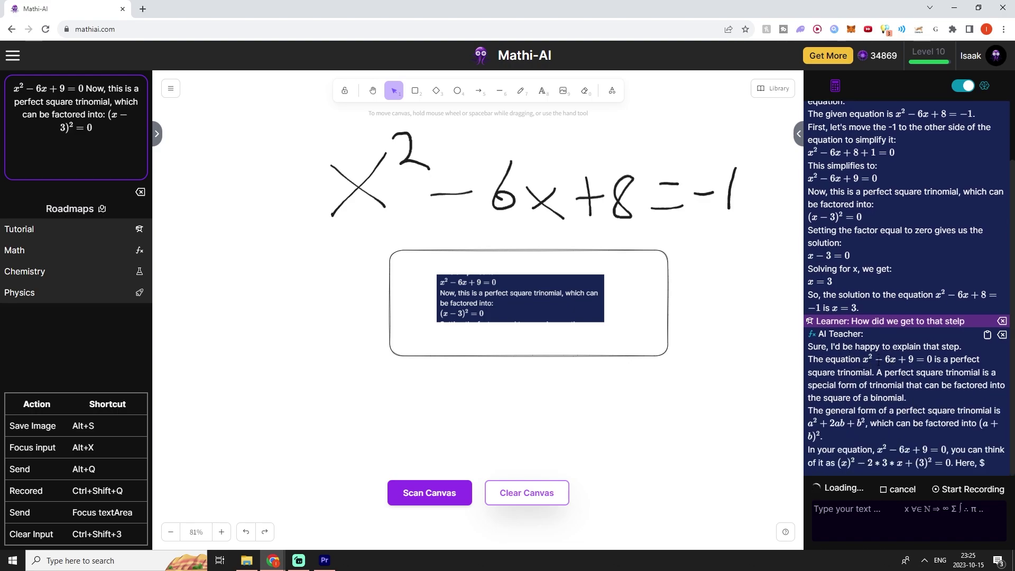
left_click_drag(881, 403, 835, 397)
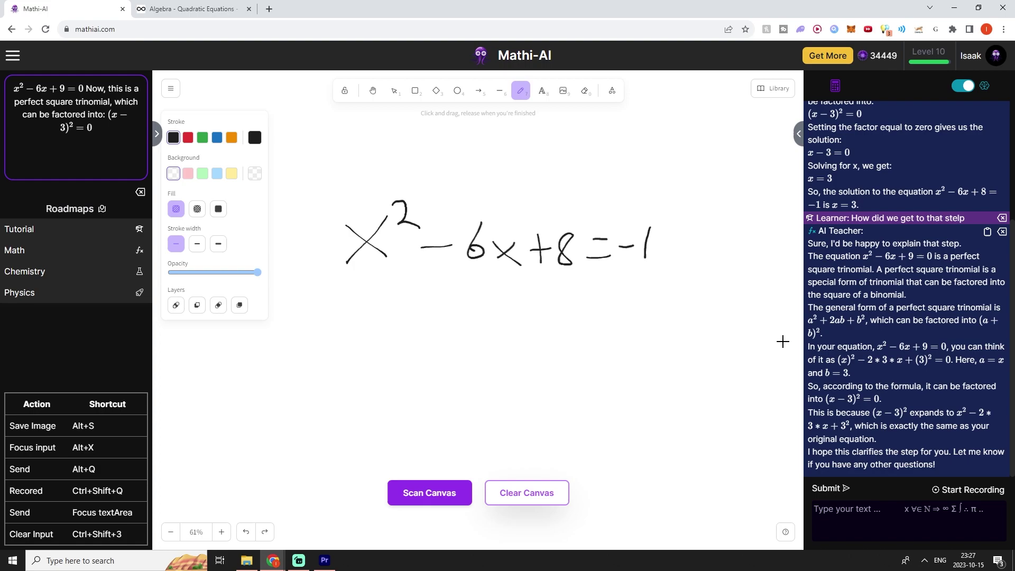
left_click(456, 289)
key("r")
left_click_drag(393, 298, 555, 376)
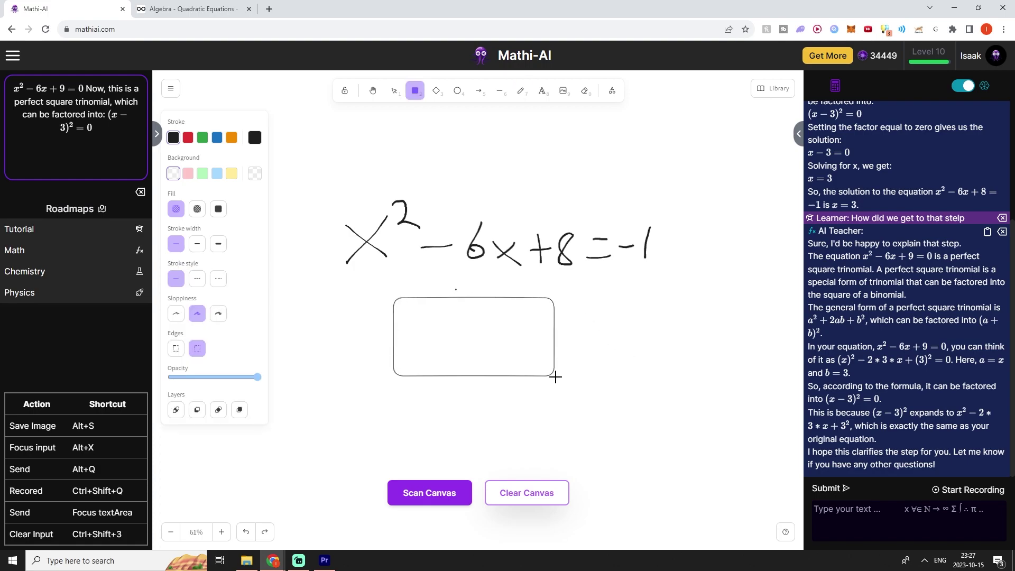
left_click(576, 389)
left_click(557, 375)
left_click(579, 312)
left_click_drag(579, 307, 590, 334)
scroll(565, 343, "up", 1)
left_click(563, 340)
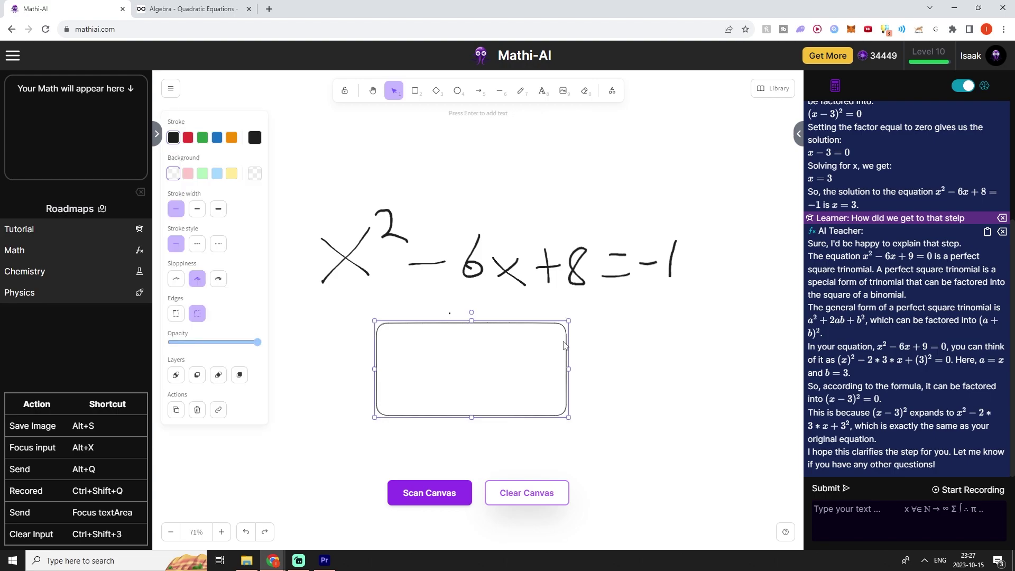
key("Delete")
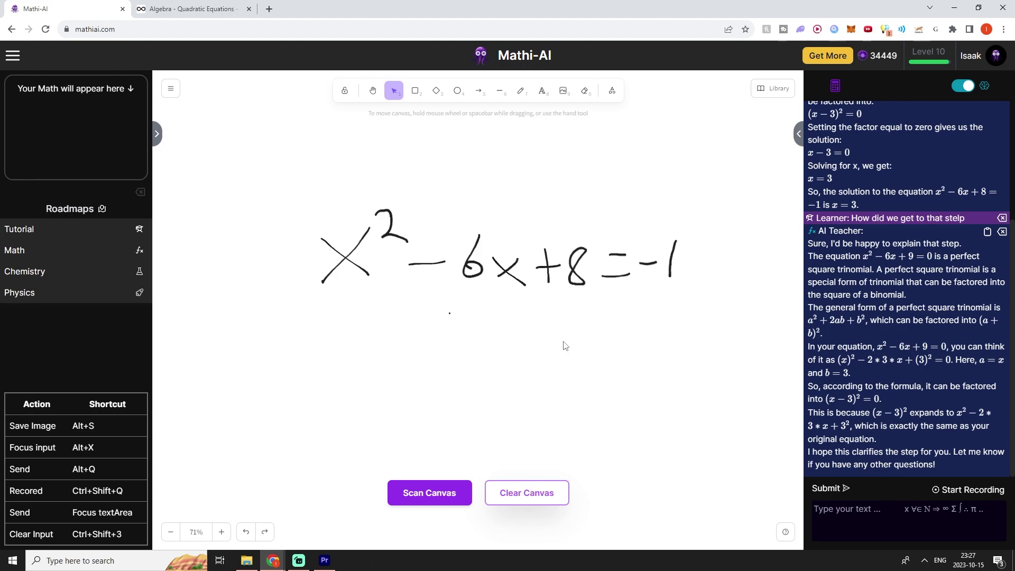
Step: Start a fresh AI Teacher conversation and clear the canvas
left_click(13, 55)
left_click(21, 84)
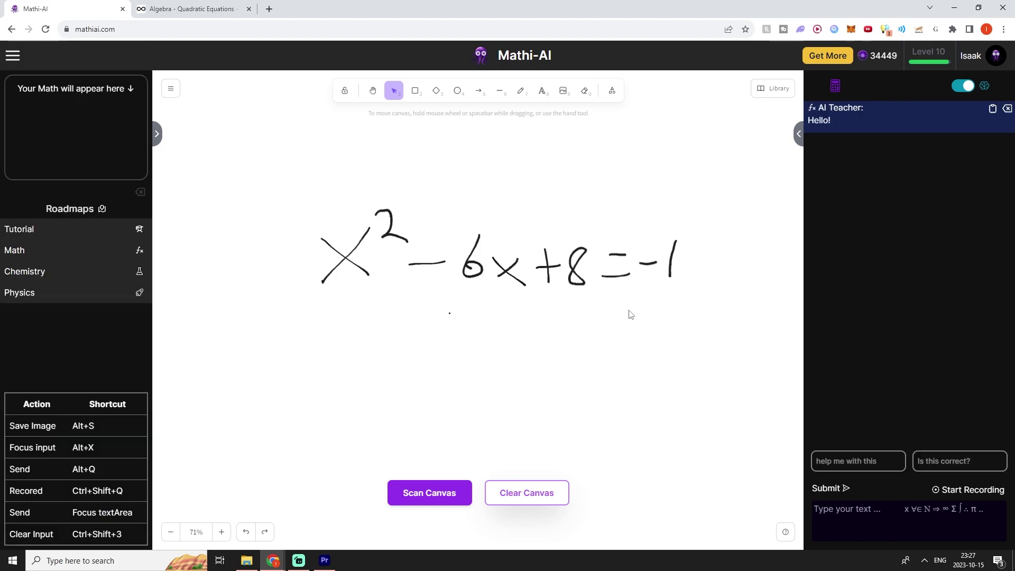
left_click(528, 492)
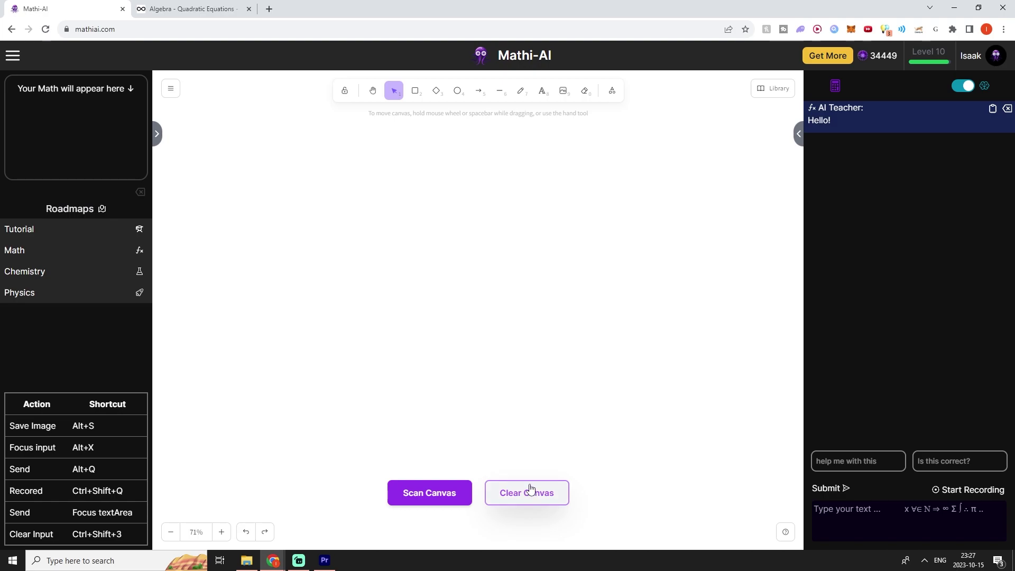
Step: Snip problem 4 with its completing-the-square instruction from Paul's Online Notes and paste it onto the Mathi-AI canvas
left_click(200, 8)
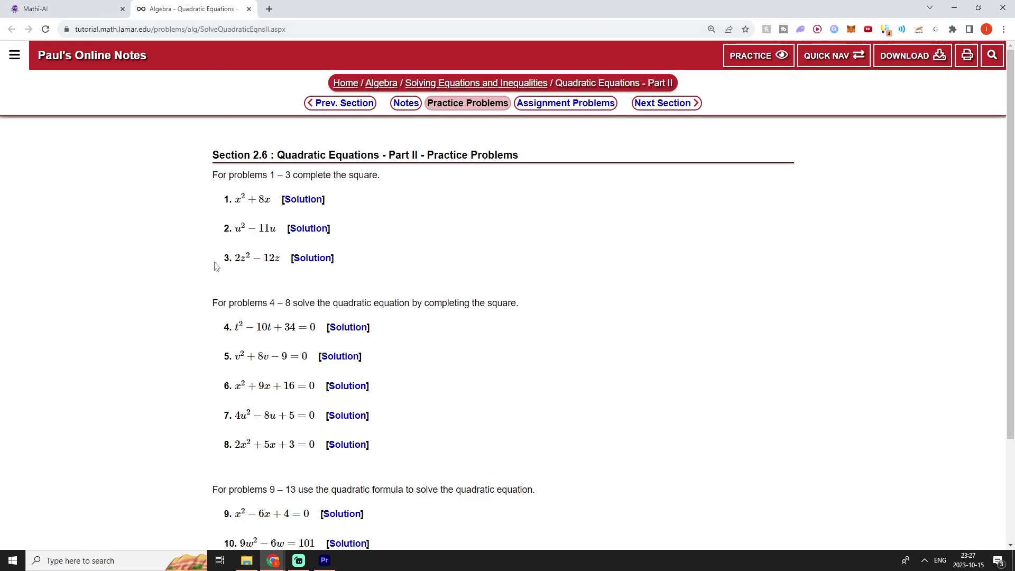
key("super+shift+s")
left_click_drag(185, 284, 547, 342)
key("ctrl+Tab")
key("ctrl+v")
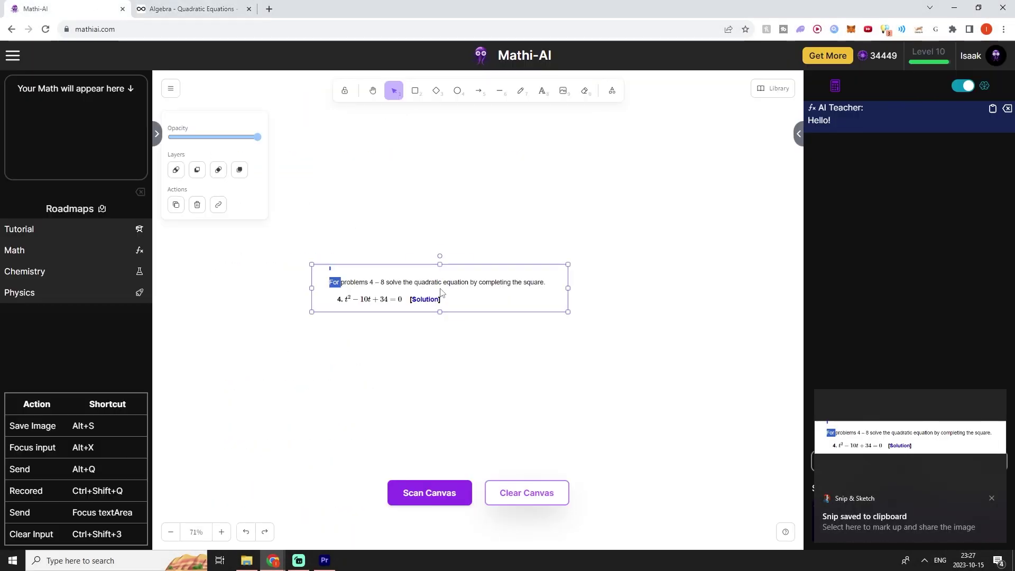
left_click(437, 370)
Step: Scan the pasted problem and send the AI Teacher the suggested request "help me with this"
left_click(437, 493)
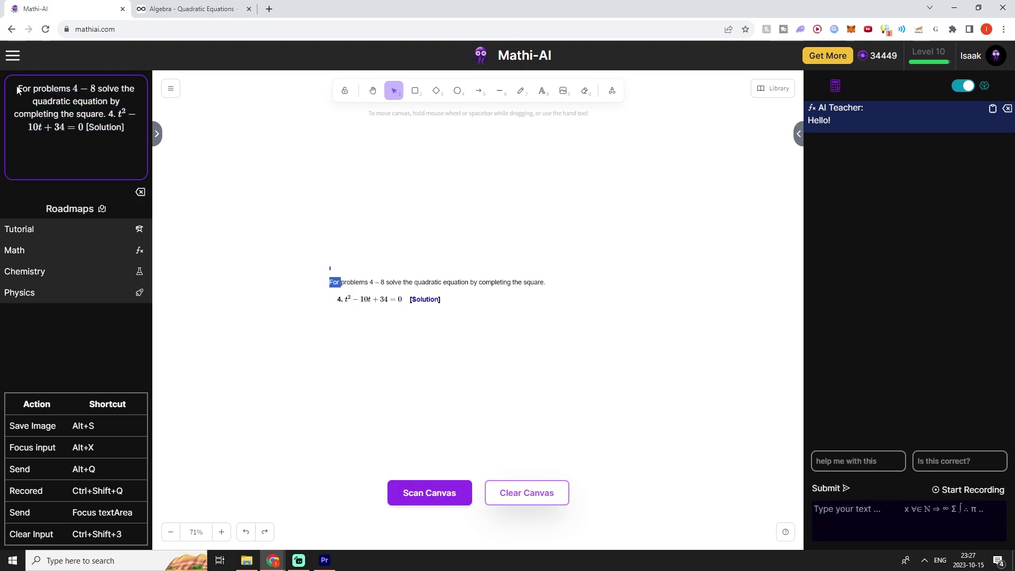
left_click_drag(16, 87, 125, 127)
left_click_drag(125, 127, 22, 86)
key("alt+x")
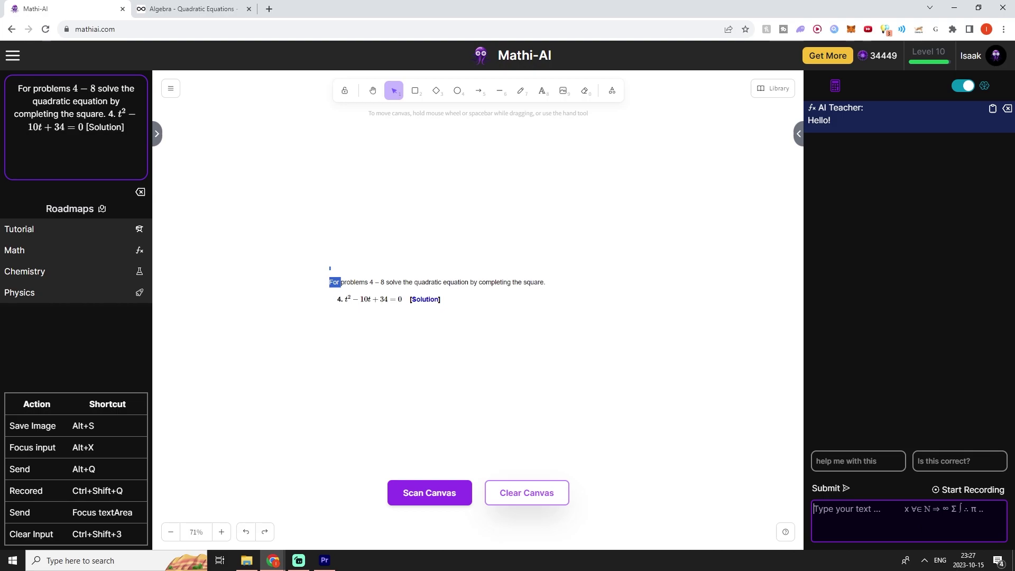
left_click(865, 462)
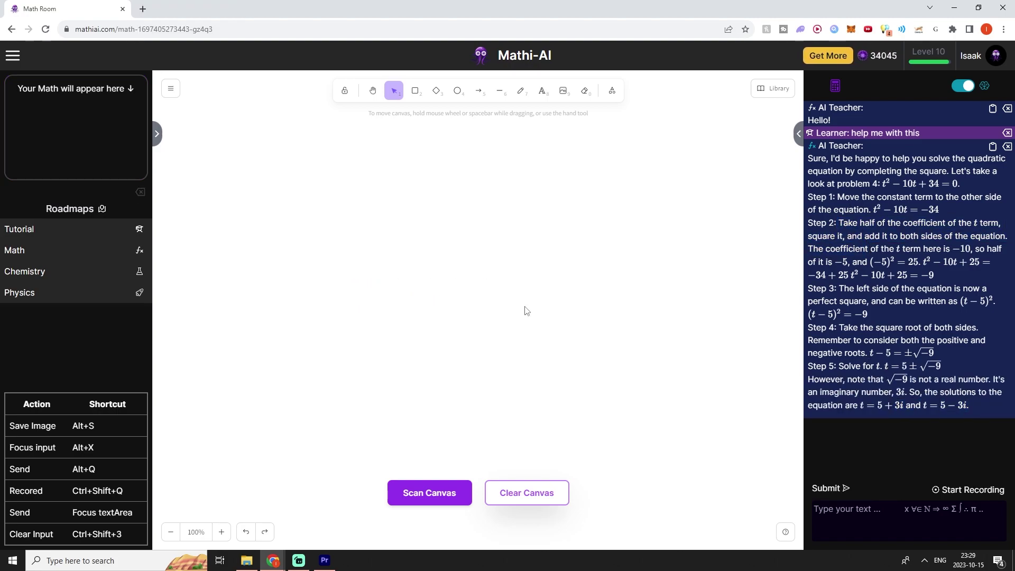
Step: Handwrite the formula H₂O on the math canvas with the pen tool and scan it
left_click(520, 91)
mouse_move(404, 262)
left_mouse_down()
mouse_move(402, 339)
mouse_move(445, 306)
left_mouse_up()
left_click_drag(448, 274, 441, 326)
left_click_drag(448, 318, 490, 350)
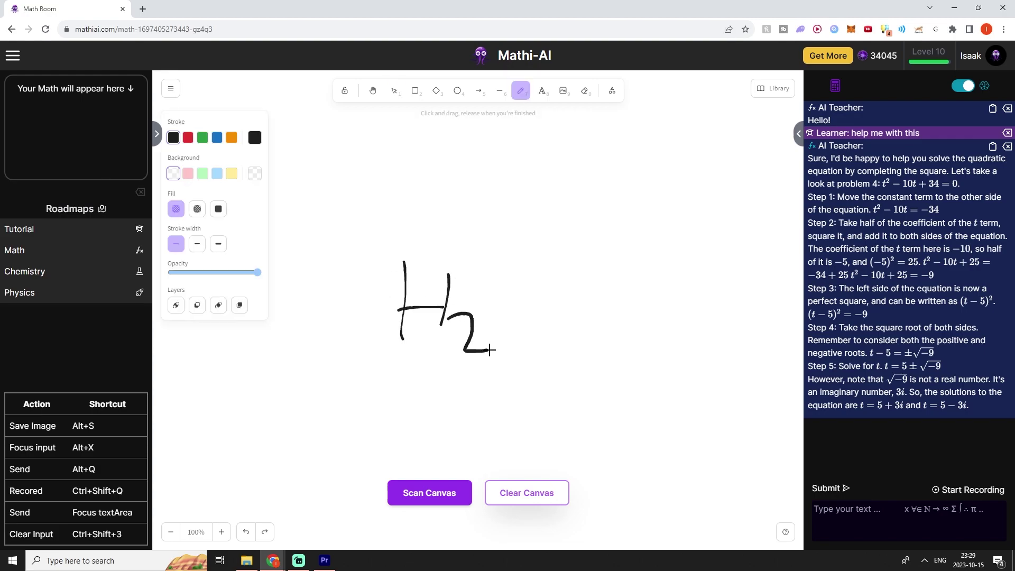
left_click_drag(522, 299, 505, 319)
left_click(444, 493)
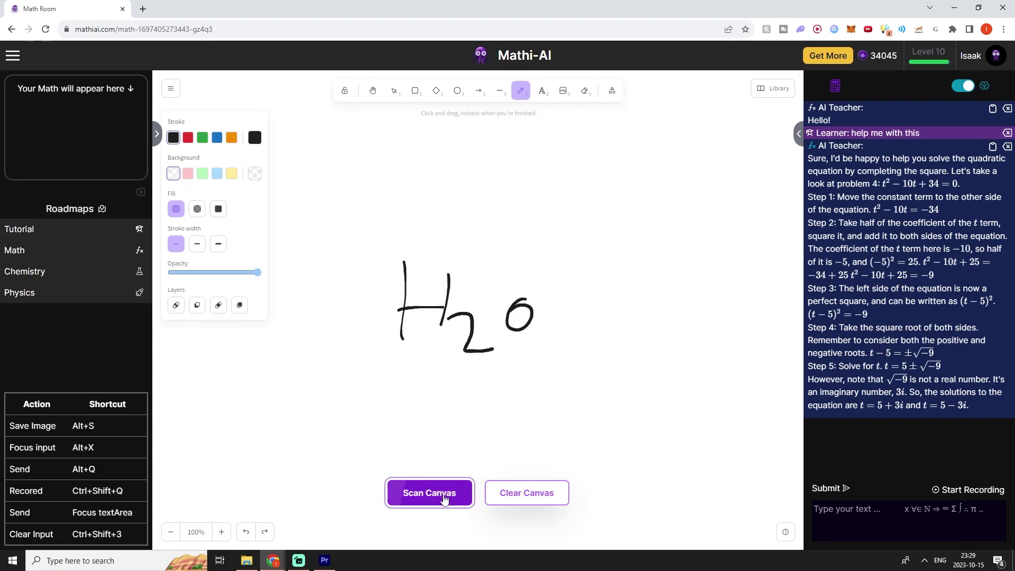
Step: Clear the canvas and open the Chemistry workspace from the dashboard
left_click(551, 487)
left_click(990, 53)
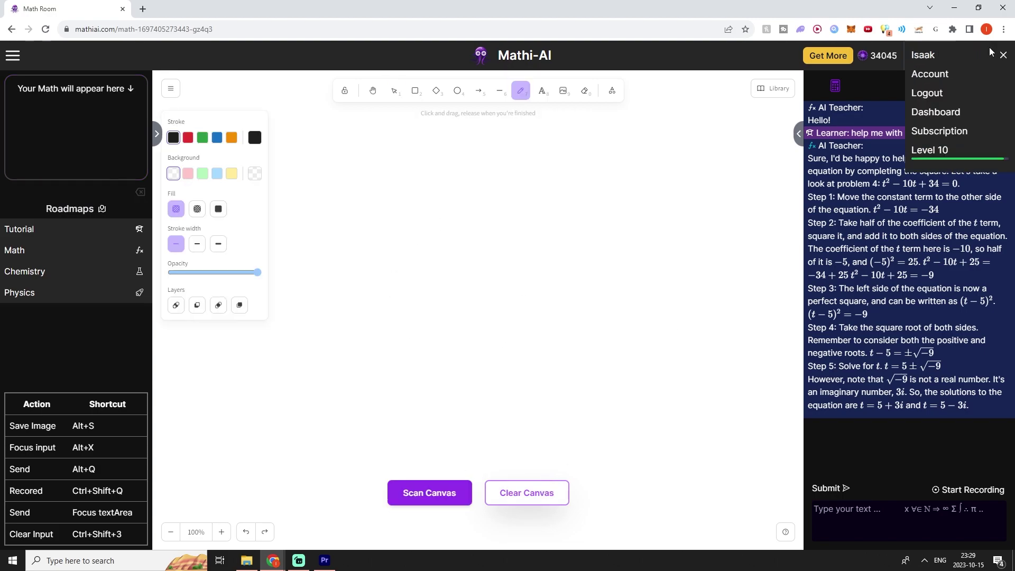
left_click(957, 109)
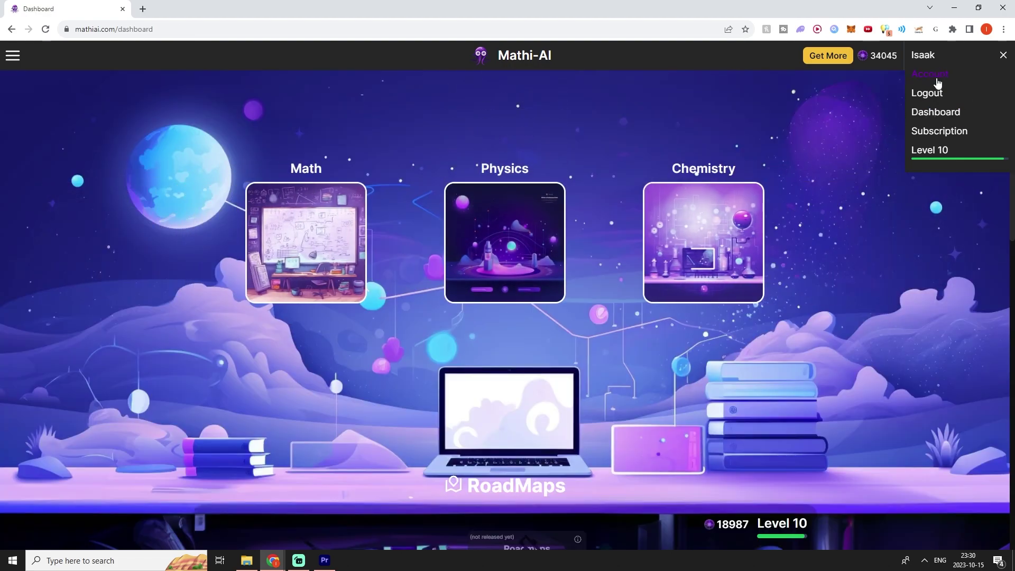
left_click(741, 239)
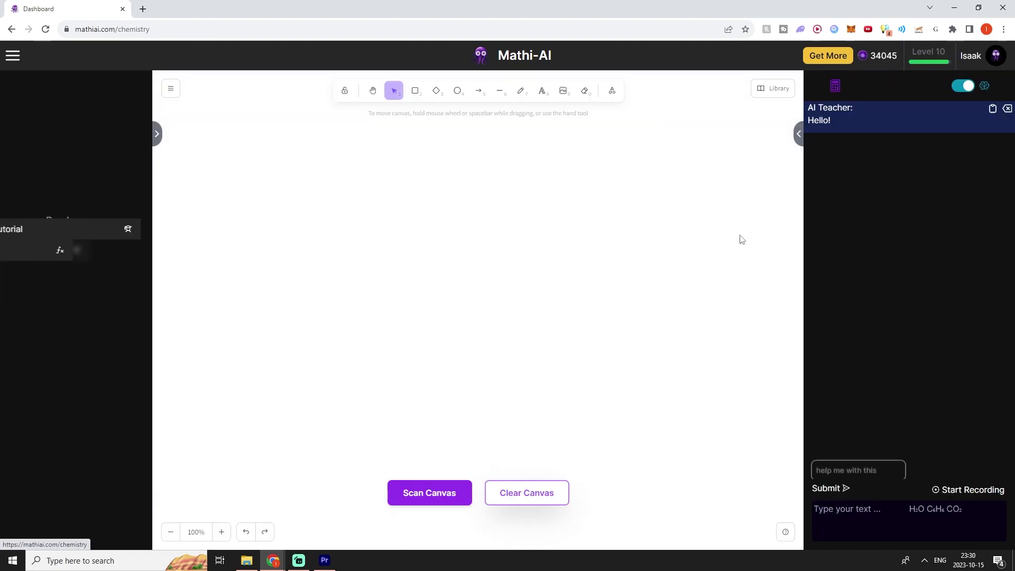
Step: Handwrite the formula H₂O on the Chemistry canvas
left_click_drag(415, 218, 415, 299)
left_click_drag(453, 228, 447, 290)
mouse_move(408, 270)
left_mouse_down()
mouse_move(444, 267)
mouse_move(504, 314)
left_mouse_up()
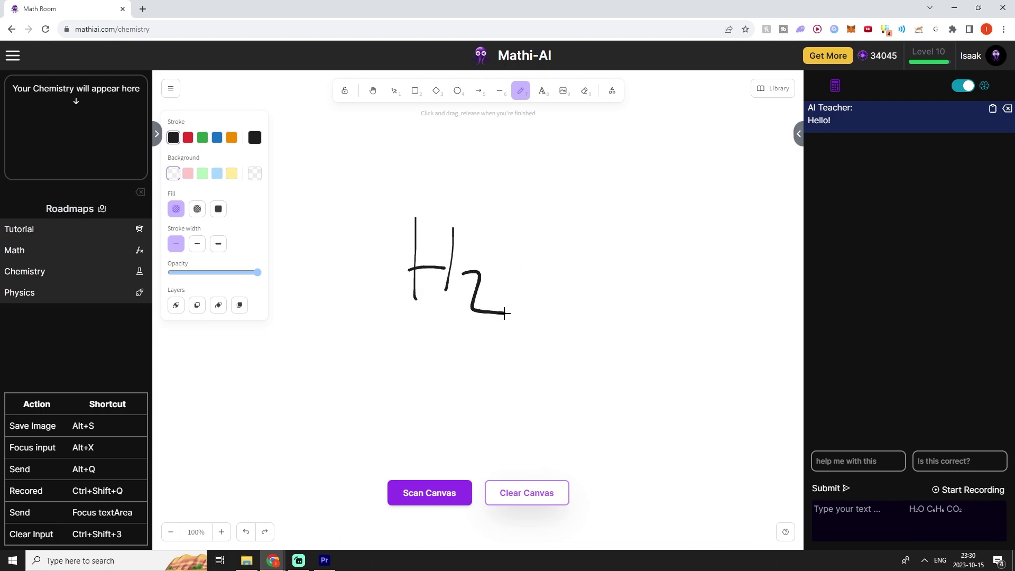
left_click_drag(551, 261, 555, 256)
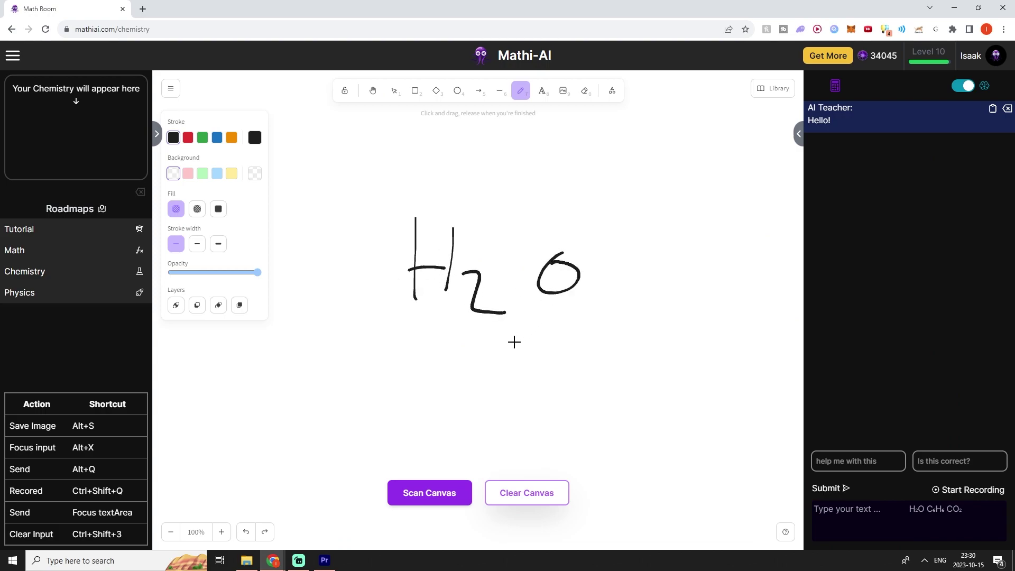
Step: Return to the main math workspace at mathiai.com and activate the freehand drawing tool
left_click(481, 55)
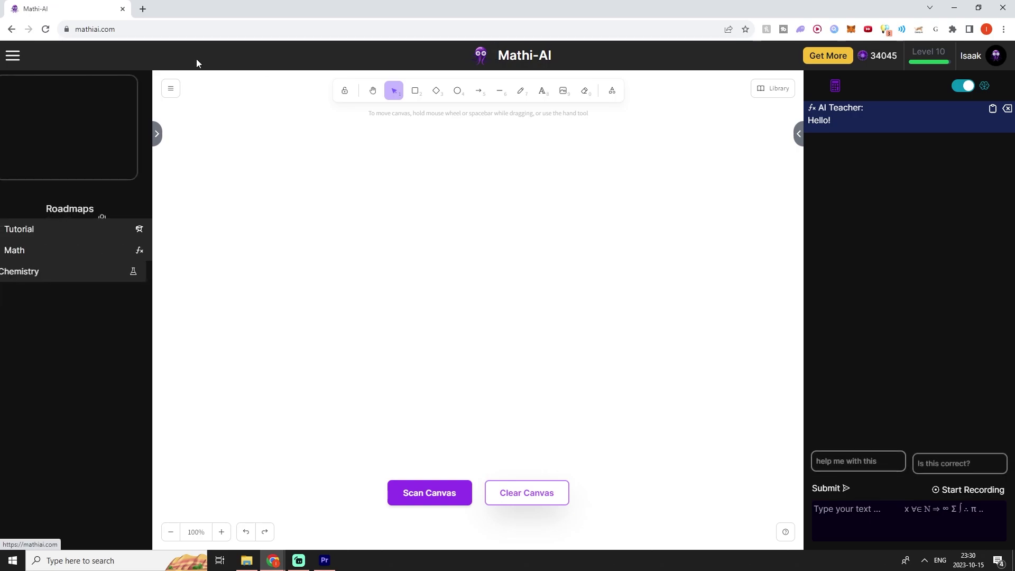
left_click(127, 28)
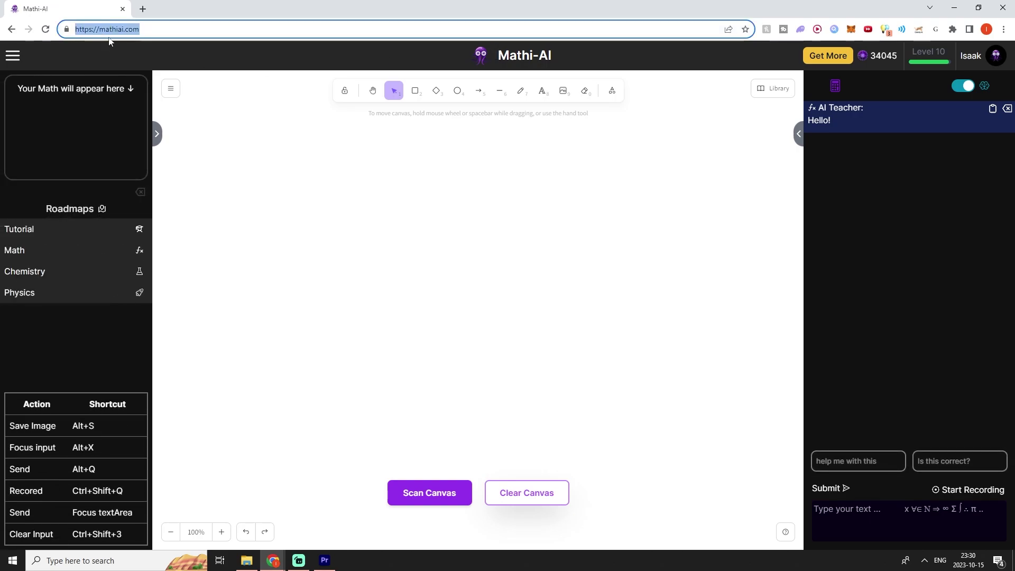
left_click(273, 157)
key("7")
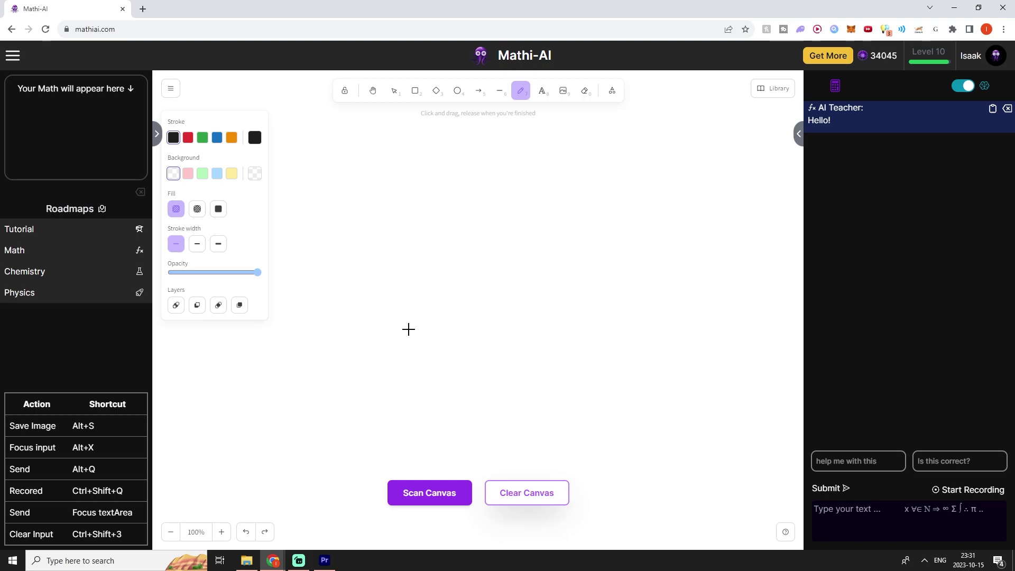
Step: Set the AI tutor's Hint Depth Level to High in the room settings and close the settings
left_click(13, 55)
scroll(111, 465, "down", 1)
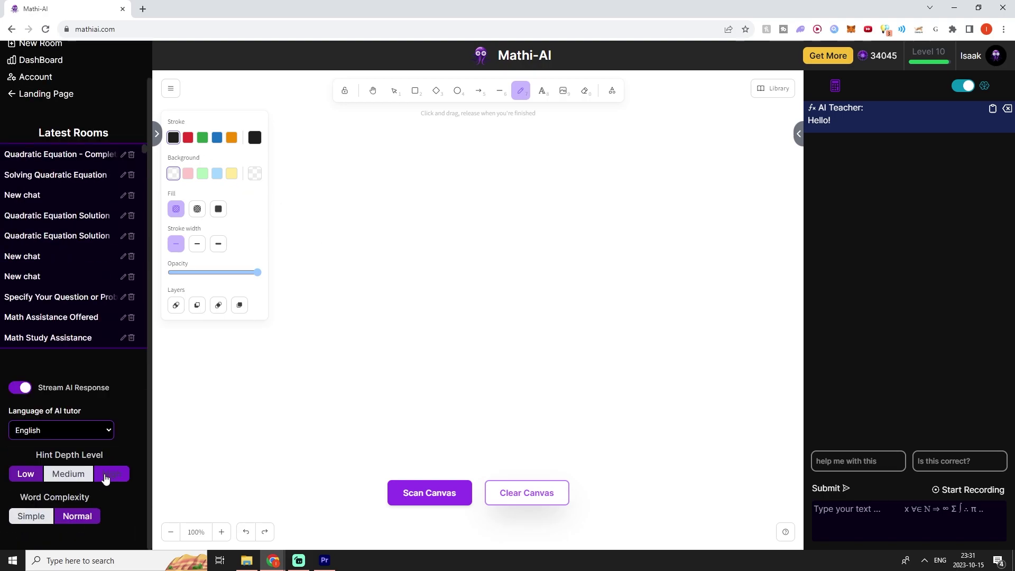
left_click(106, 475)
scroll(124, 432, "up", 1)
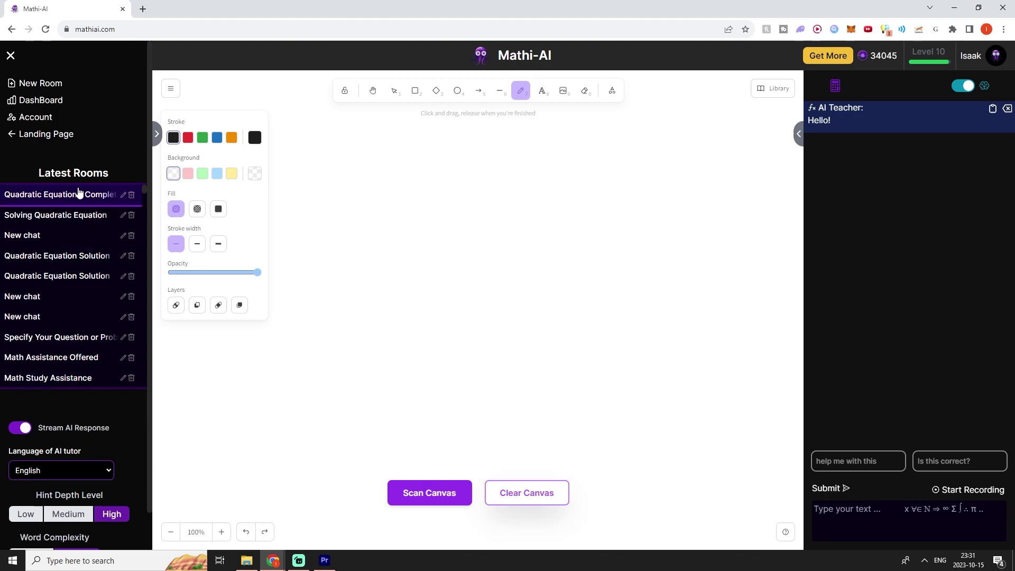
left_click(12, 55)
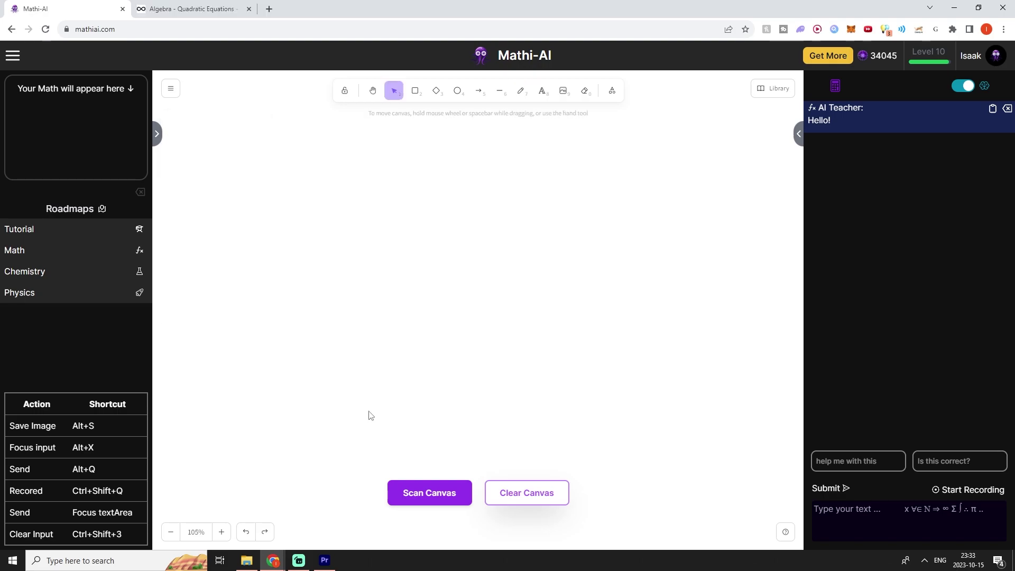
Step: Snip quadratic problem 9, x² − 6x + 4 = 0, with its instruction from Paul's Online Notes and paste it onto the Mathi-AI canvas
key("ctrl+Tab")
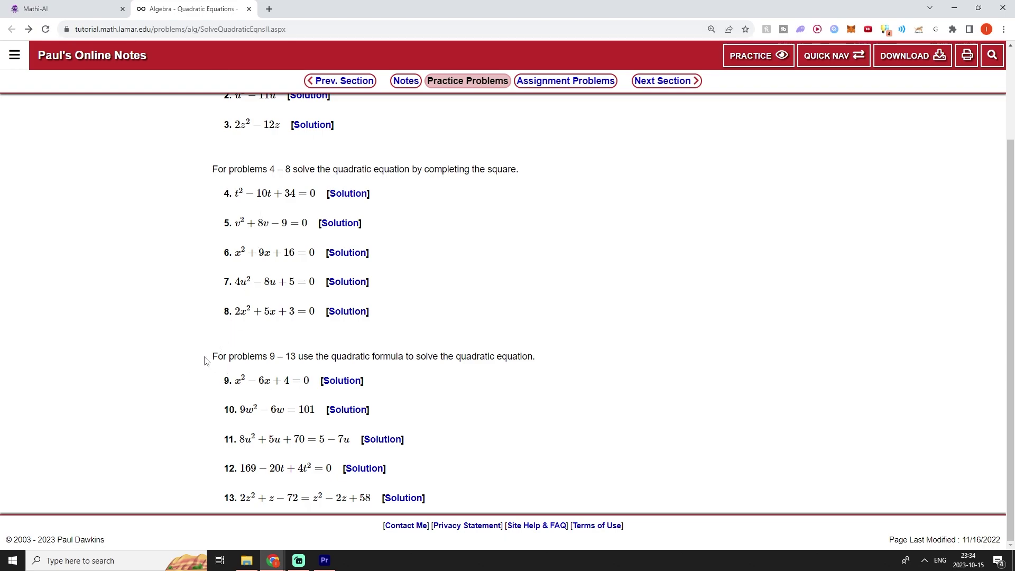
key("super+shift+s")
left_click_drag(177, 330, 584, 395)
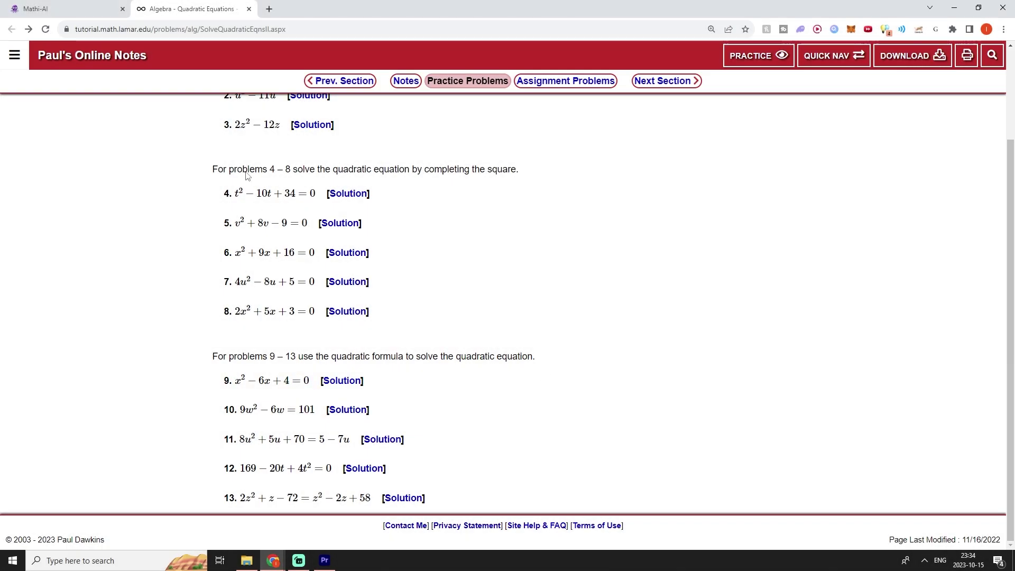
left_click(97, 15)
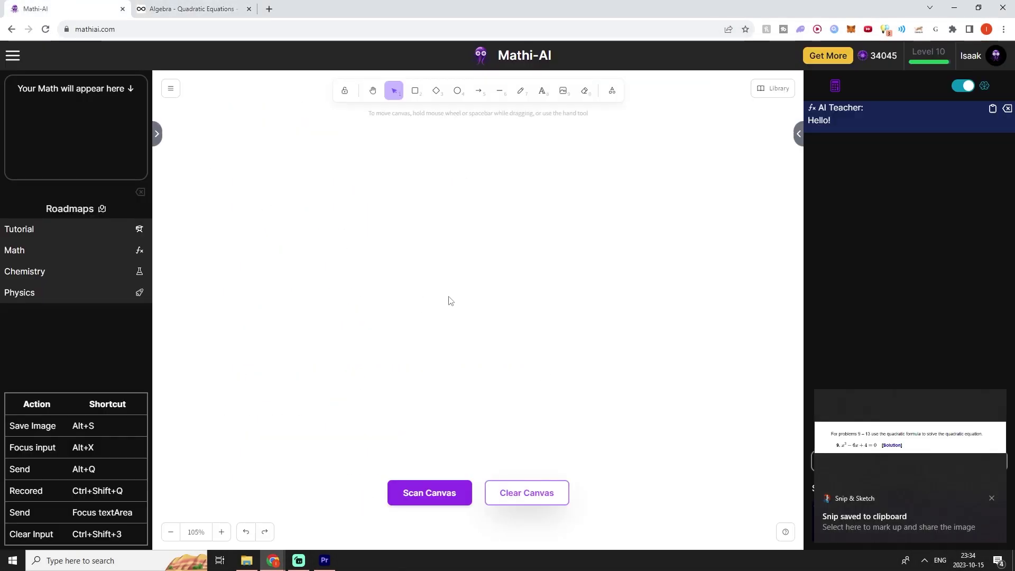
key("ctrl+v")
left_click(458, 351)
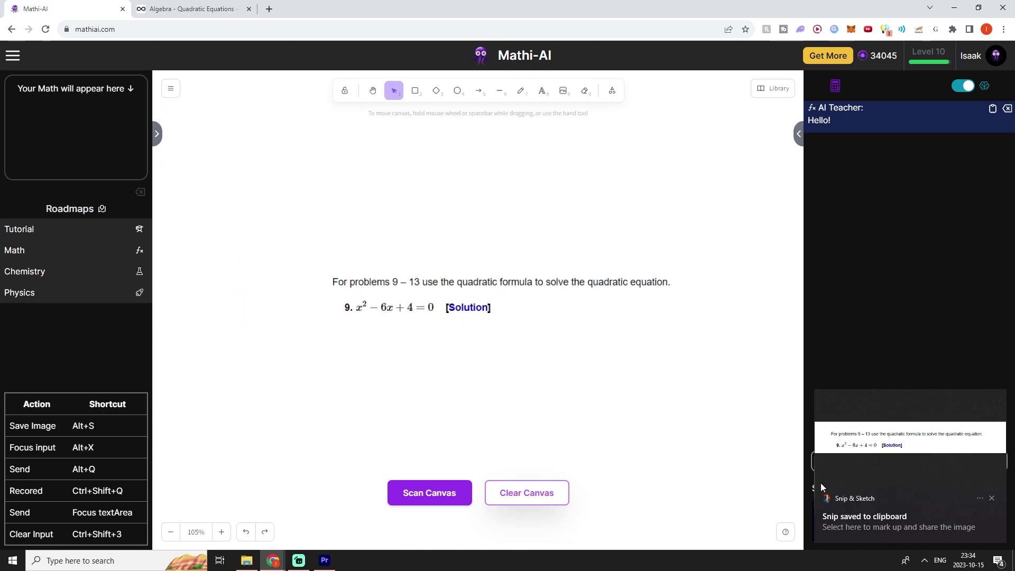
Step: Scan the pasted quadratic problem and ask the AI Teacher "help me with this"
left_click(991, 498)
left_click(429, 492)
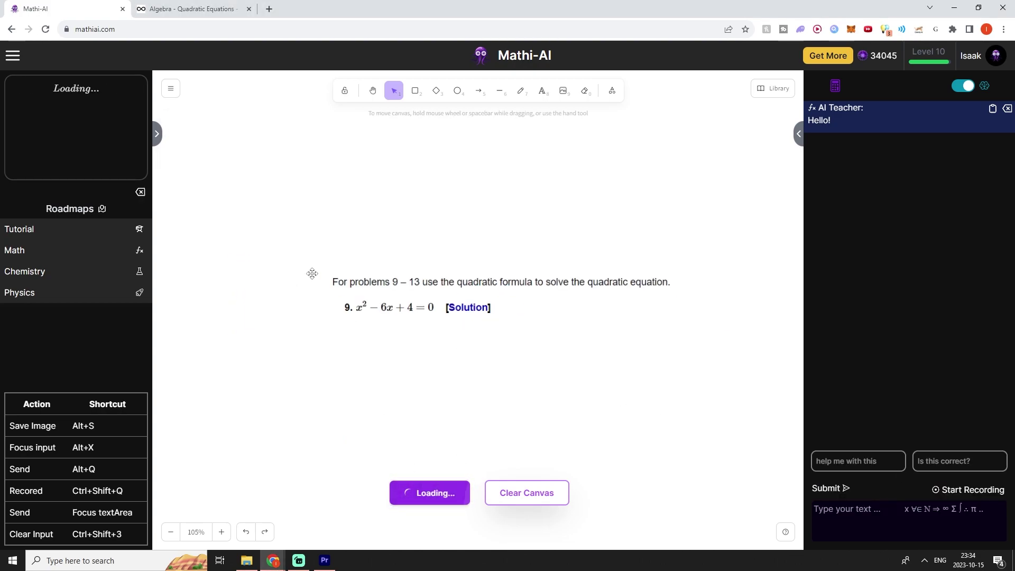
left_click(853, 460)
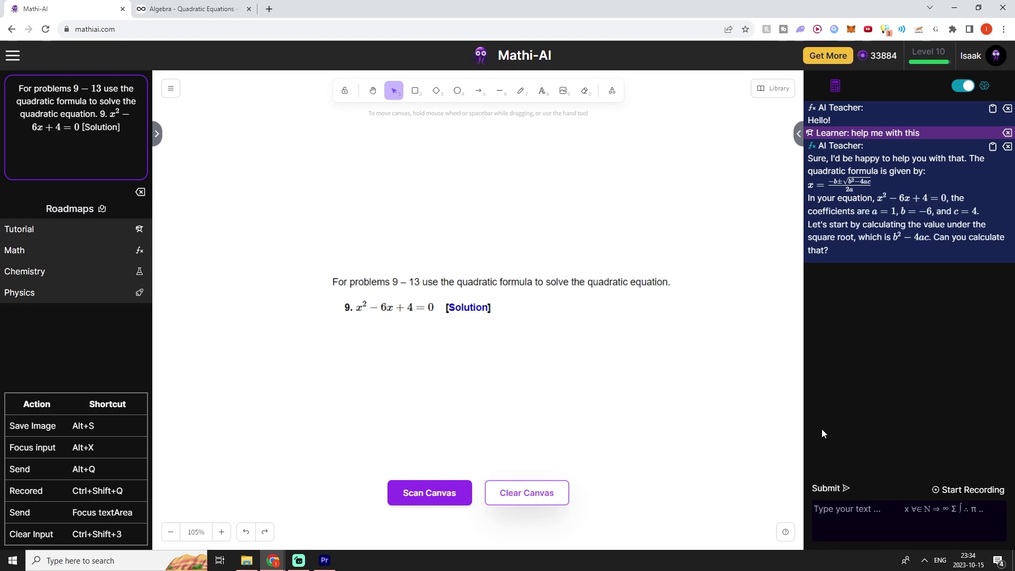
key("7")
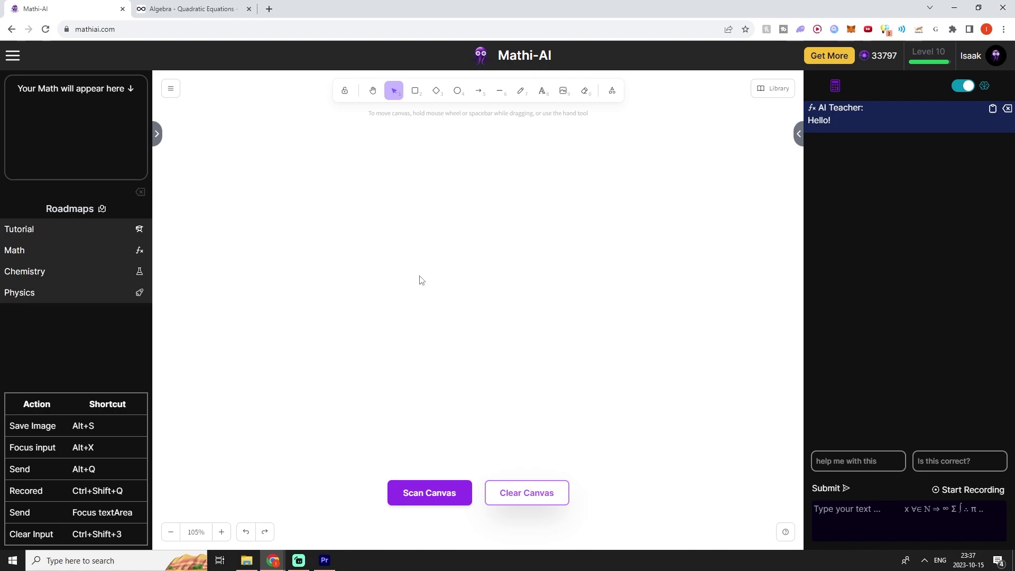
Step: View the Logic and Proofs book in the Math roadmap and return to the roadmap list
left_click(131, 252)
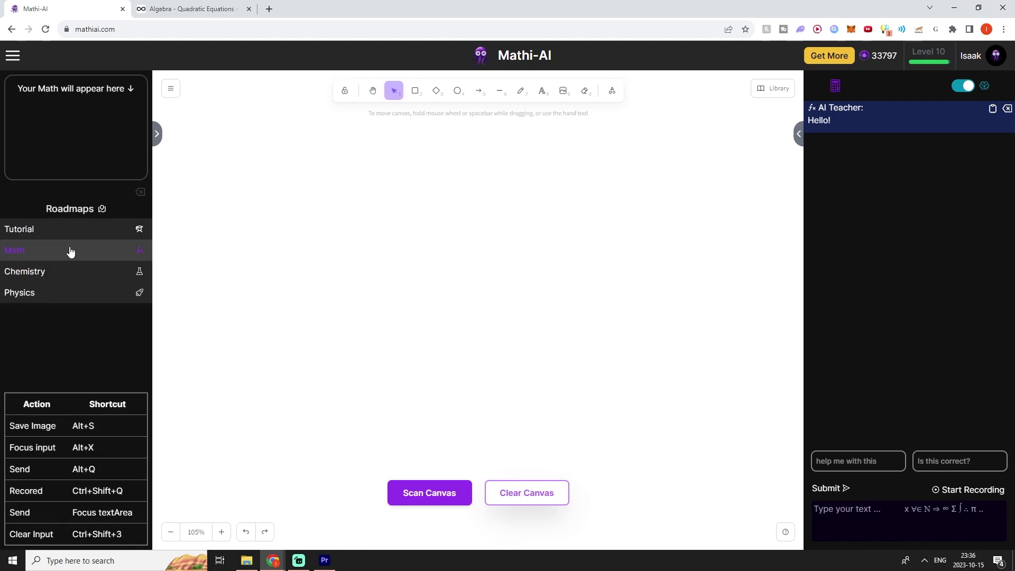
left_click(96, 251)
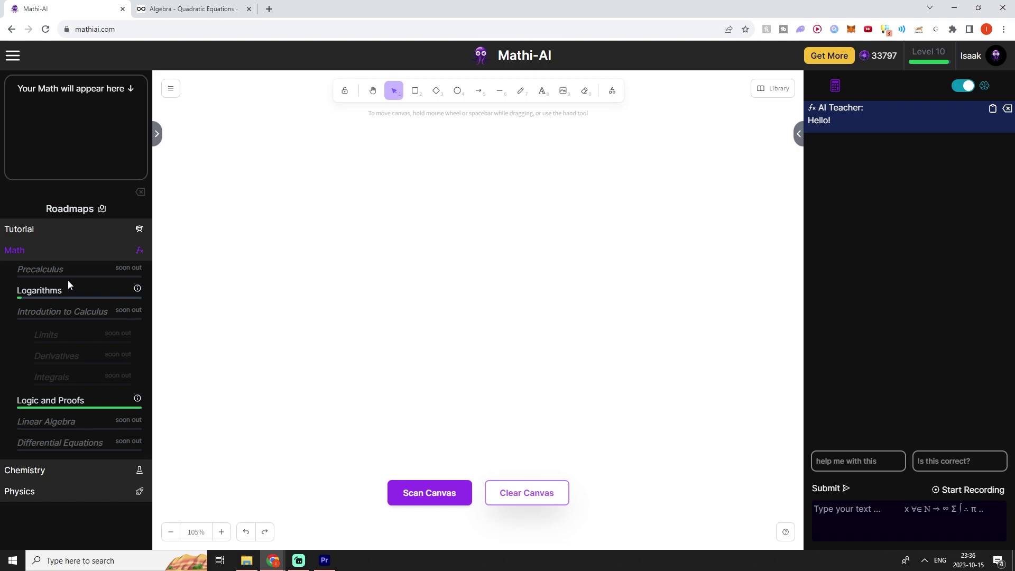
left_click(55, 405)
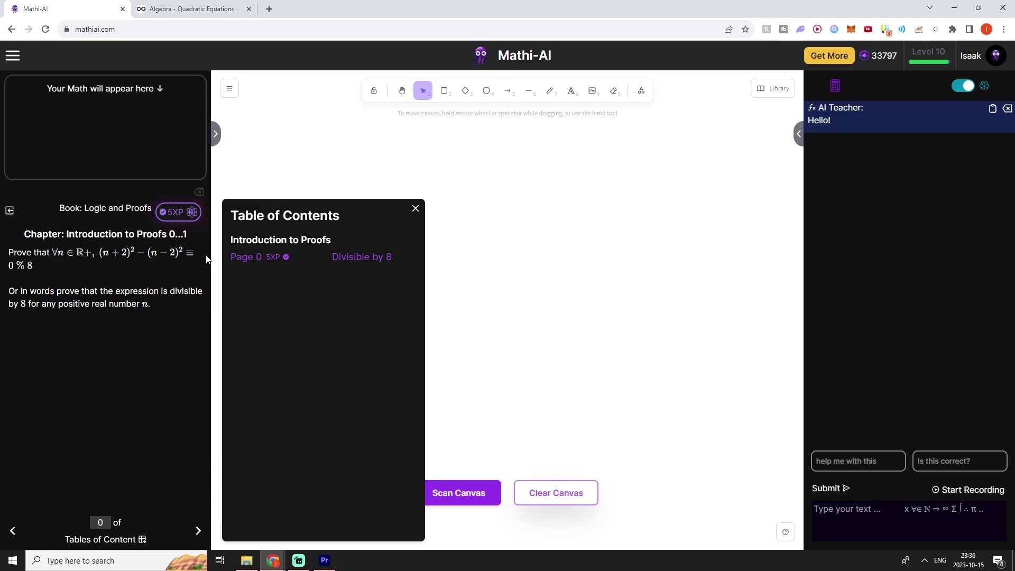
left_click(11, 211)
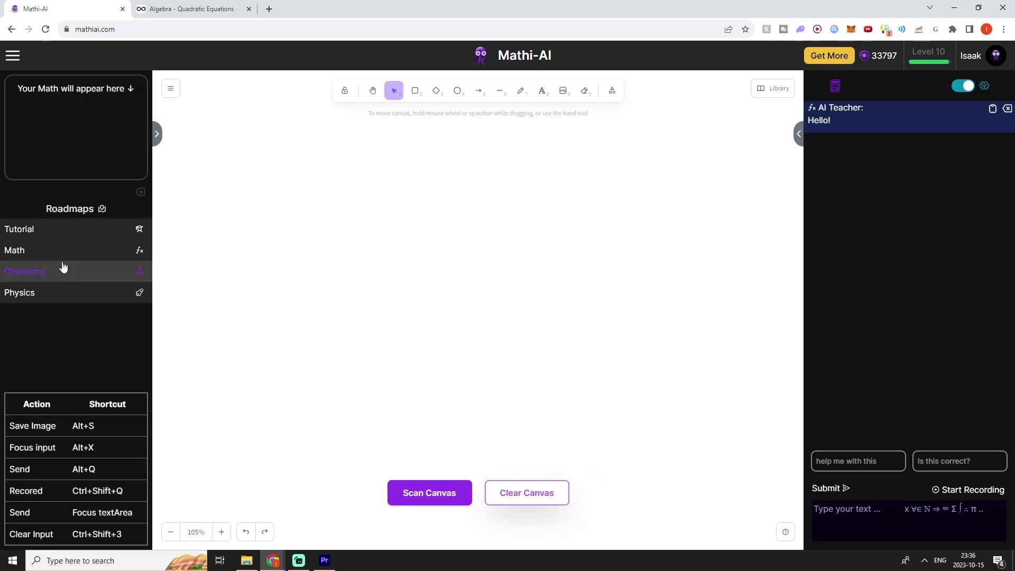
Step: Open the Logarithms book from the Math roadmap and view its Introduction and Formal definition pages
left_click(53, 249)
left_click(55, 291)
scroll(280, 394, "down", 1)
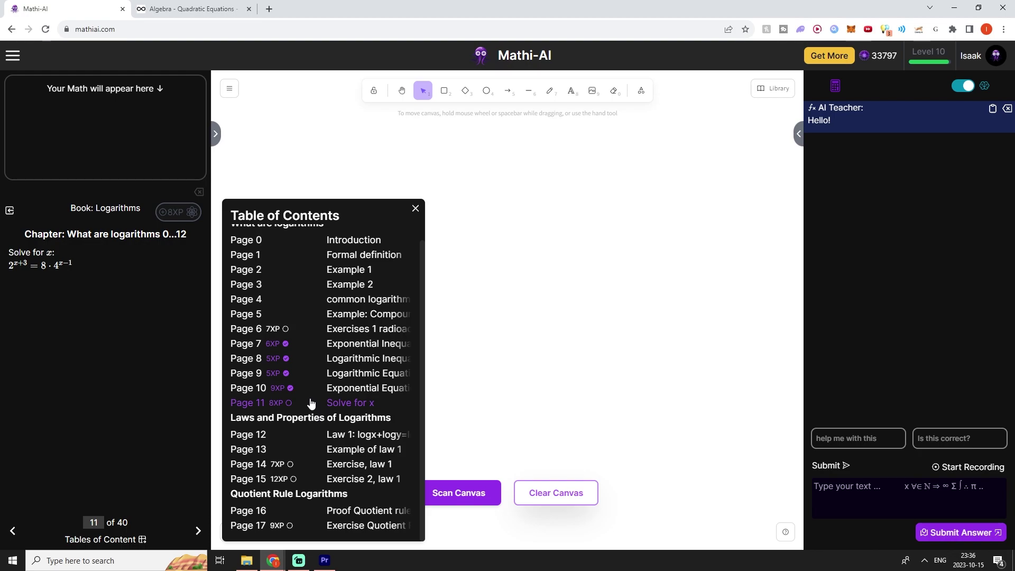
scroll(317, 296, "up", 1)
left_click(338, 257)
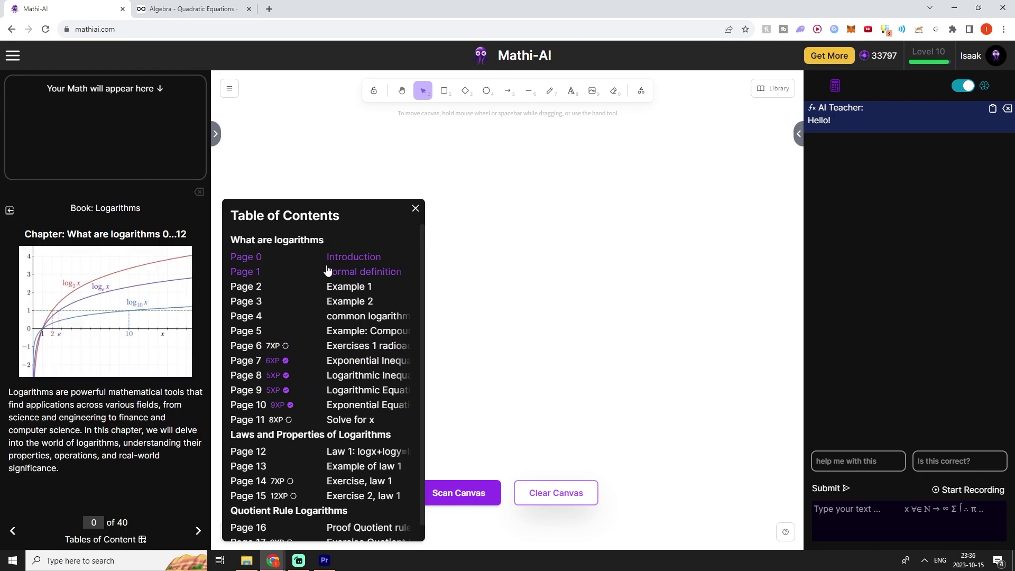
left_click(328, 270)
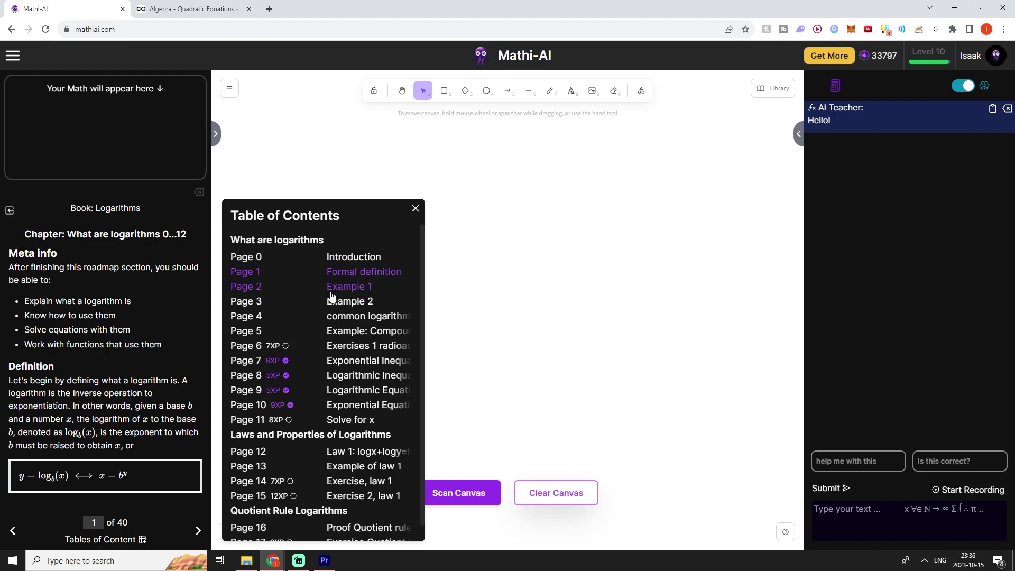
Step: Browse the Introduction, Example 1 and Example 2 pages of the Logarithms book
left_click(111, 538)
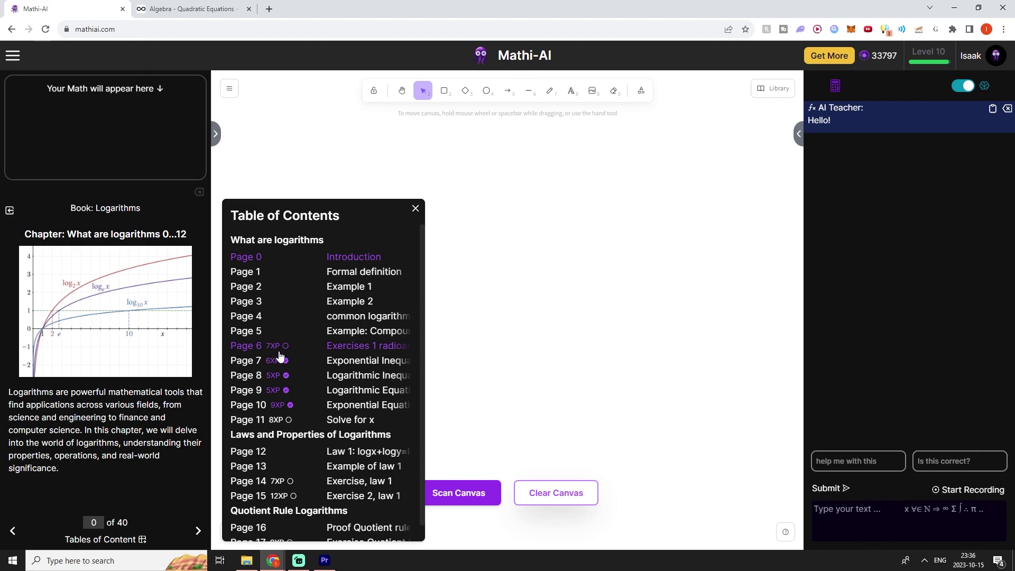
left_click(246, 300)
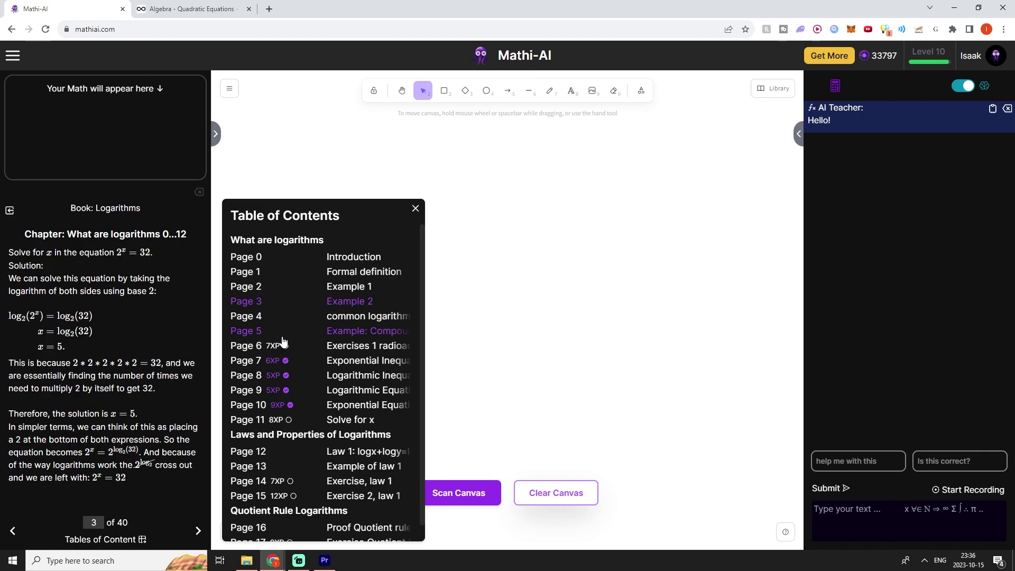
left_click(284, 287)
left_click(285, 262)
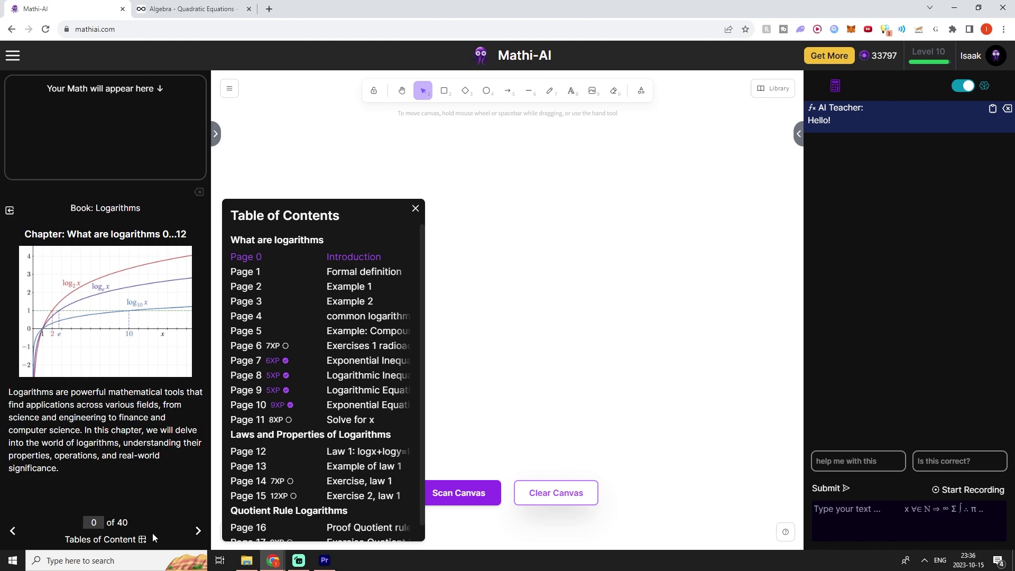
double_click(197, 531)
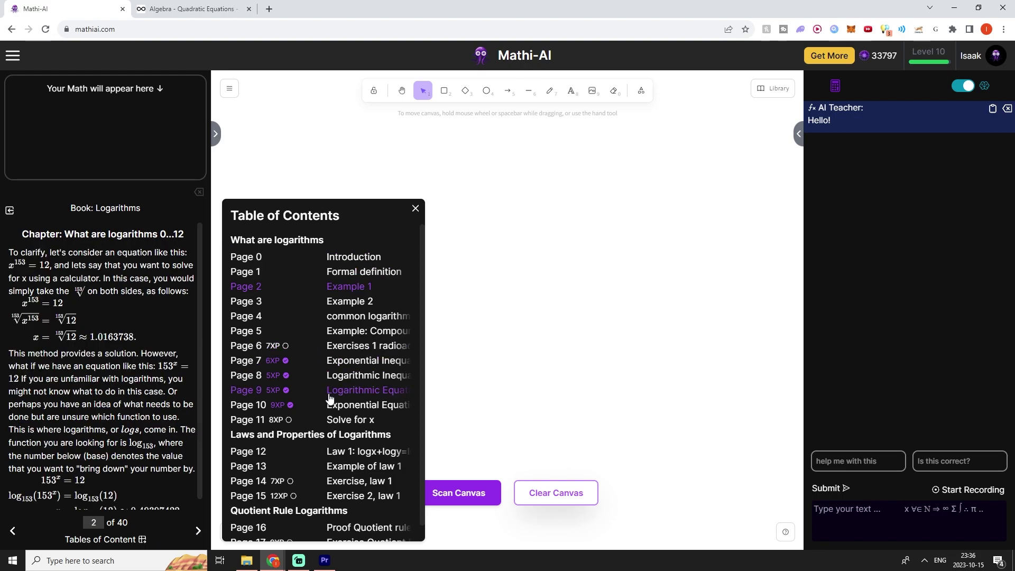
Step: Open the page 11 exercise "Solve for x" and close the table of contents to free the canvas
left_click(324, 424)
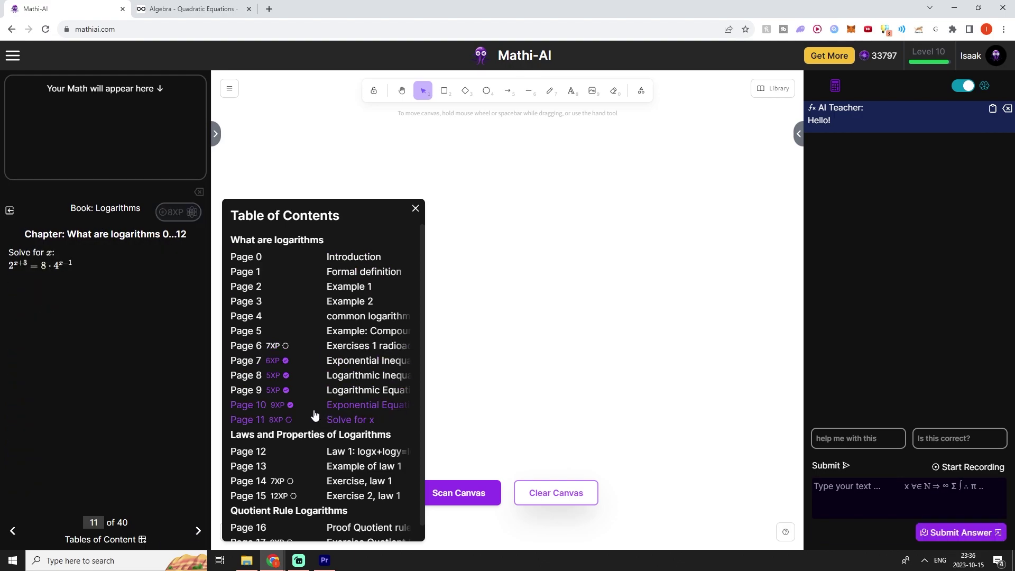
left_click(415, 208)
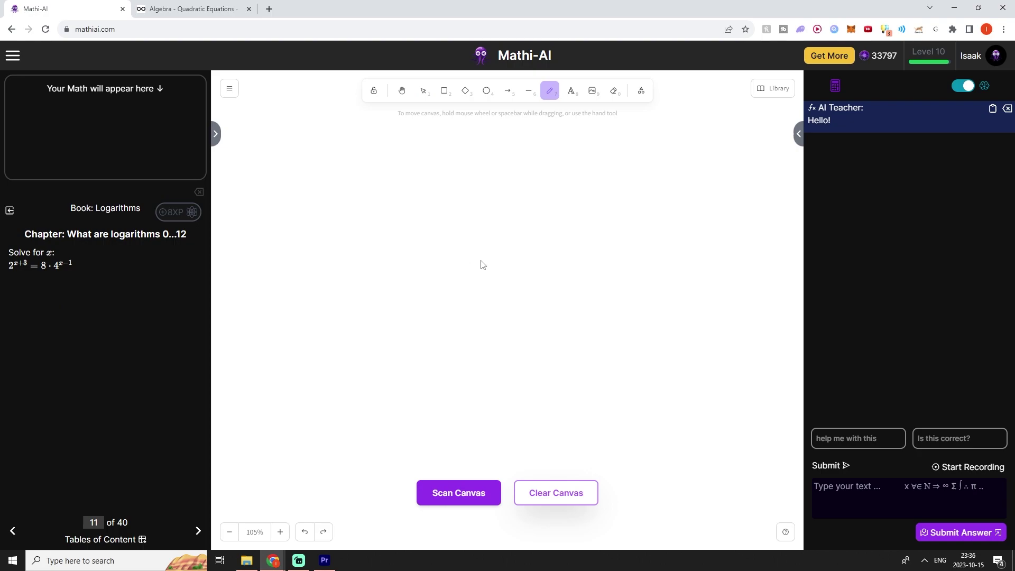
left_click(908, 498)
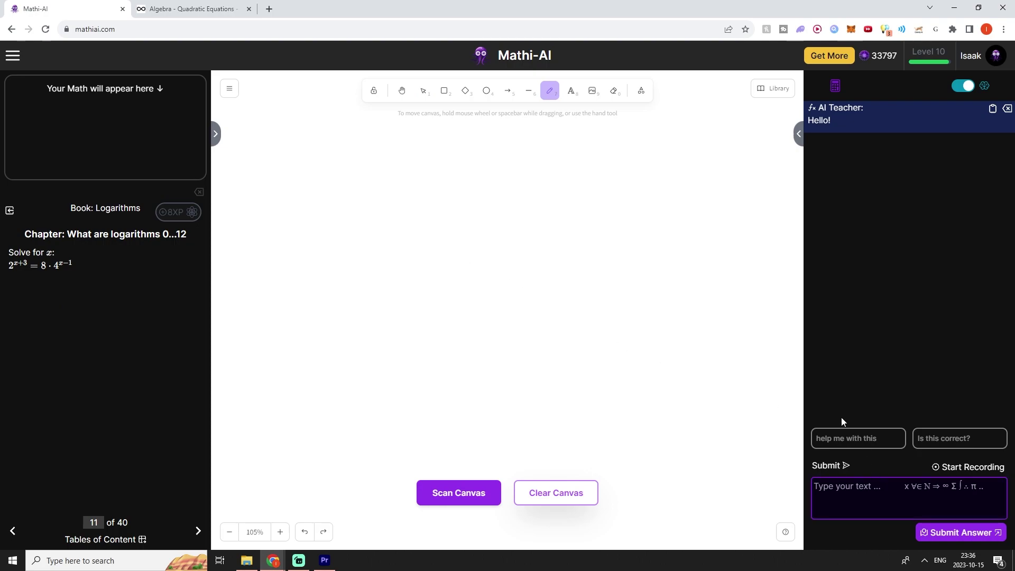
left_click(464, 186)
key("1")
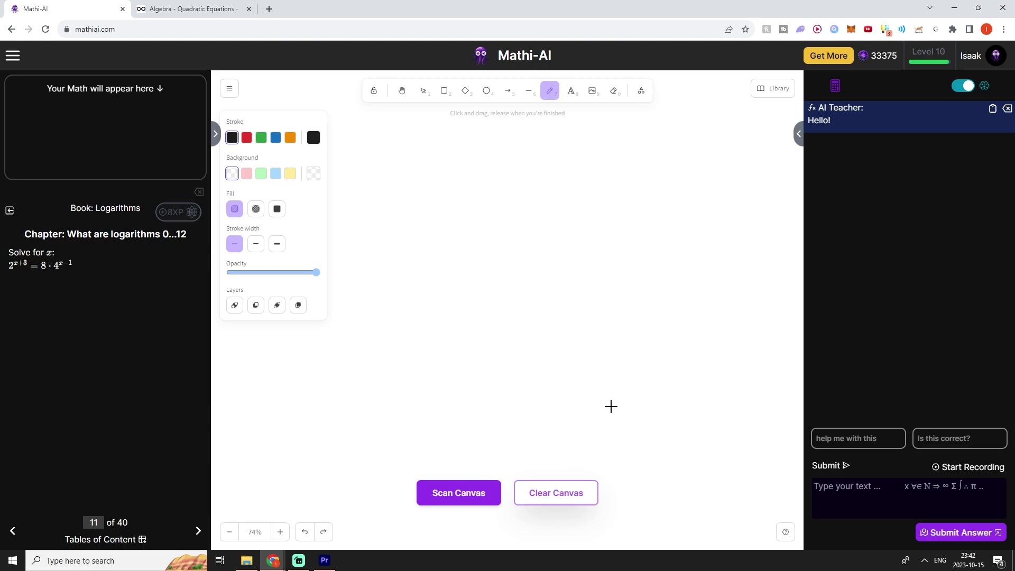
Step: Handwrite the left side of the exercise equation, 2^(x+3), followed by an equals sign on the canvas
mouse_move(386, 280)
left_mouse_down()
mouse_move(416, 324)
mouse_move(458, 329)
left_mouse_up()
scroll(476, 307, "up", 3)
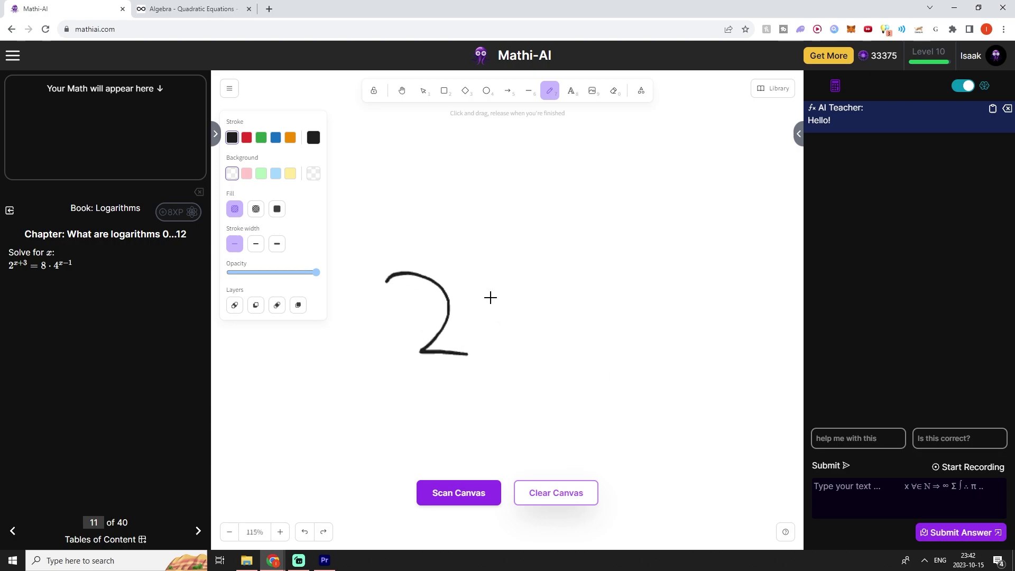
mouse_move(492, 248)
left_mouse_down()
mouse_move(466, 280)
mouse_move(509, 275)
left_mouse_up()
mouse_move(558, 231)
left_mouse_down()
mouse_move(554, 285)
mouse_move(578, 254)
mouse_move(618, 262)
left_mouse_up()
scroll(608, 285, "right", 2)
left_click_drag(527, 332, 580, 338)
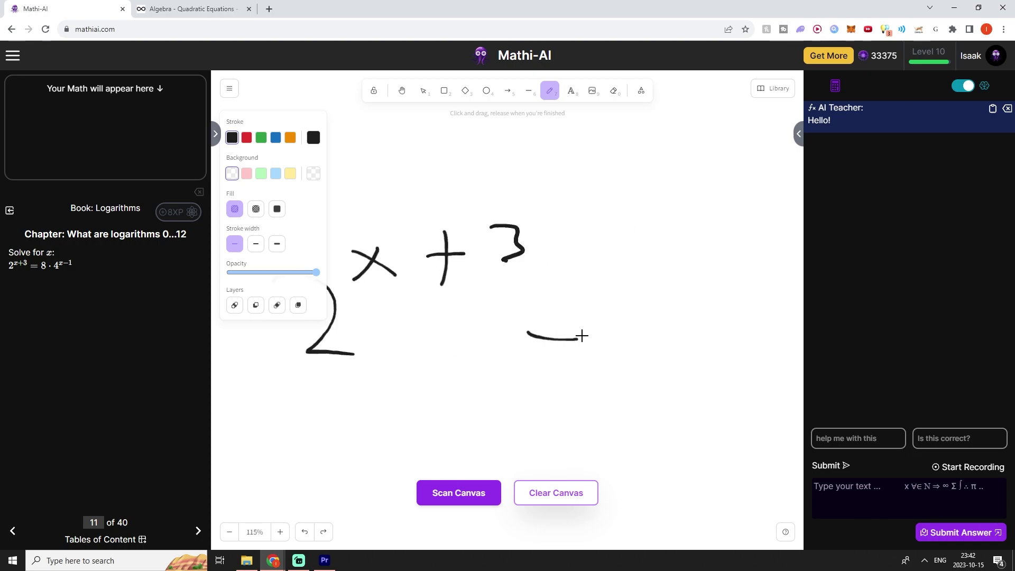
left_click_drag(523, 306, 556, 305)
Step: Handwrite the right side of the exercise equation, 8 · 4^(x−1), after the equals sign
scroll(586, 312, "down", 5)
mouse_move(637, 292)
left_mouse_down()
mouse_move(623, 303)
mouse_move(684, 320)
left_mouse_up()
left_click_drag(684, 296, 687, 349)
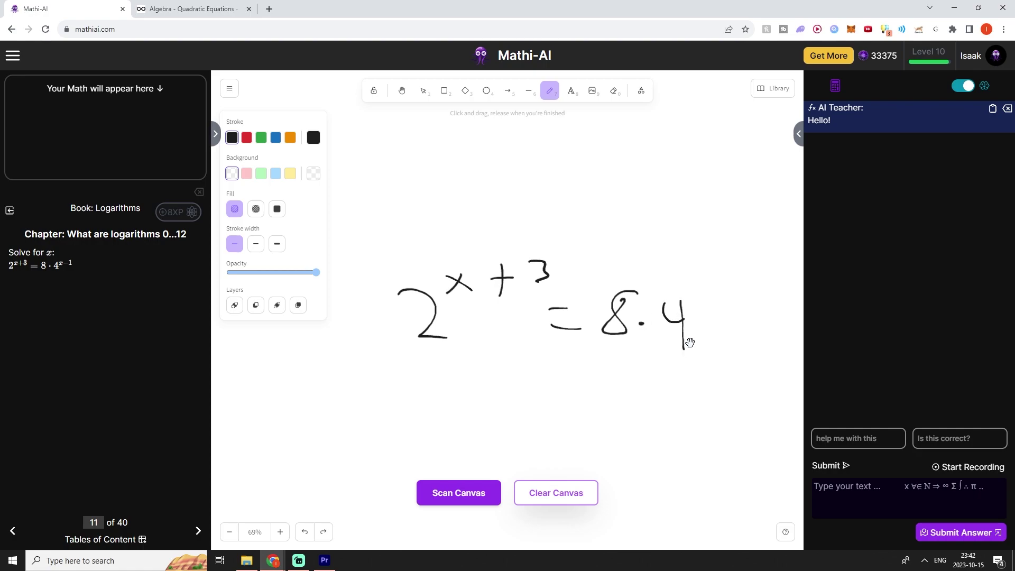
scroll(687, 343, "up", 3)
left_click_drag(641, 282, 609, 316)
left_click_drag(611, 288, 636, 313)
left_click_drag(651, 304, 669, 301)
left_click_drag(686, 279, 691, 308)
scroll(691, 308, "down", 2)
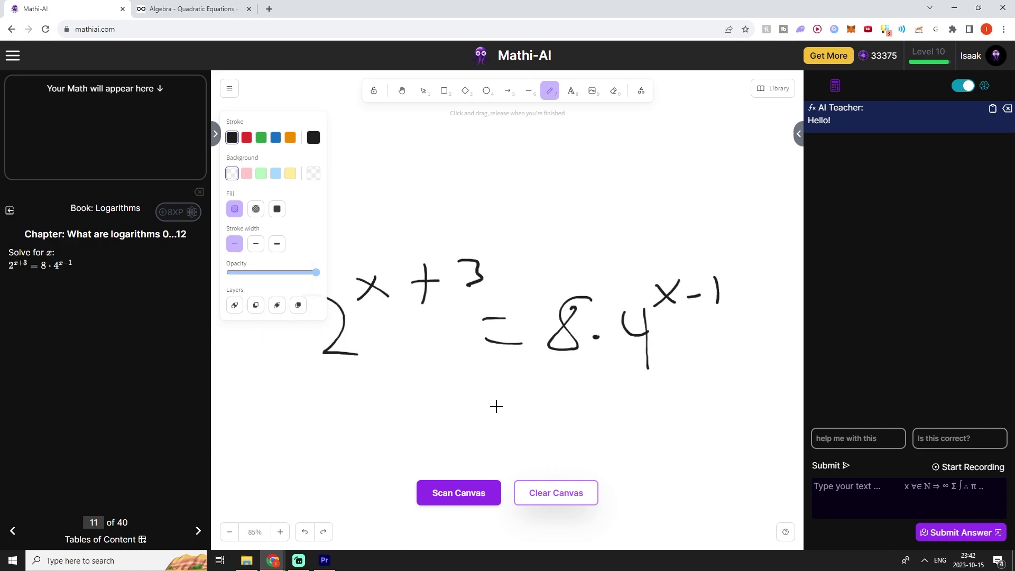
scroll(518, 413, "left", 1)
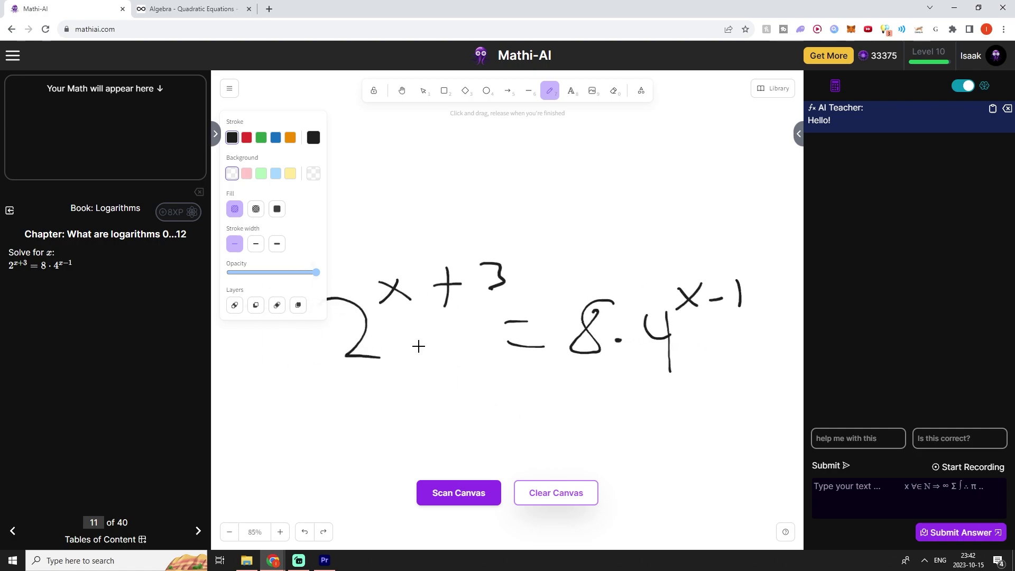
scroll(630, 353, "up", 1)
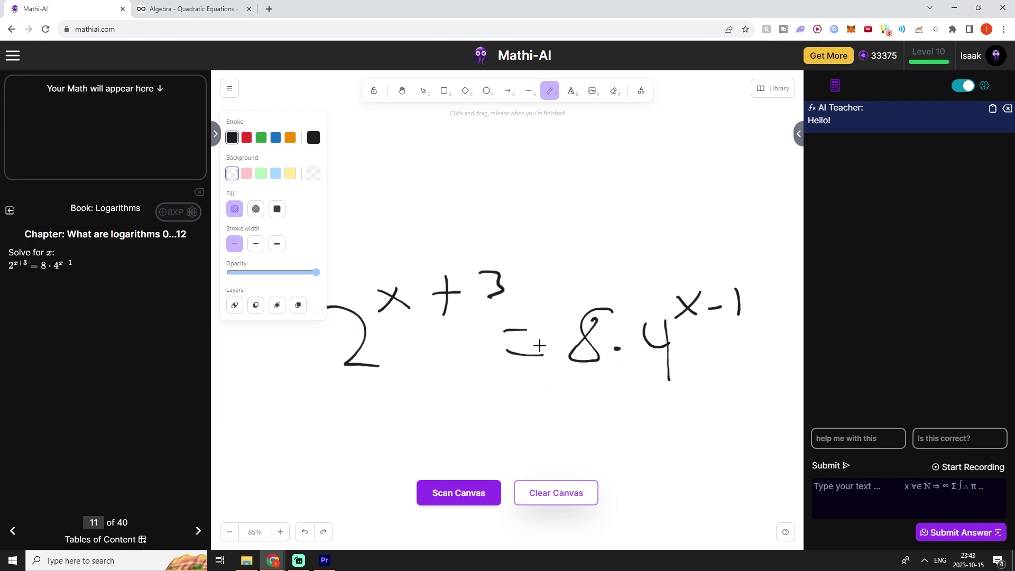
scroll(518, 363, "down", 1)
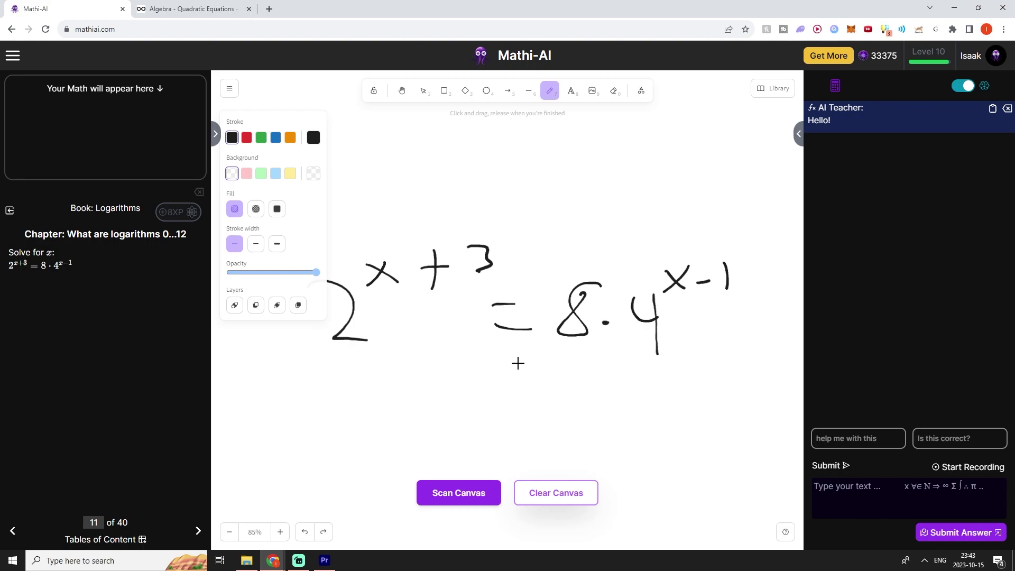
Step: Start a second solution line below the equation by handwriting 2^(x+3) and an equals sign
scroll(474, 392, "up", 2)
left_click_drag(384, 407, 423, 452)
left_click_drag(428, 392, 451, 409)
mouse_move(450, 389)
left_mouse_down()
mouse_move(431, 410)
mouse_move(470, 413)
mouse_move(483, 398)
left_mouse_up()
left_click_drag(497, 392, 500, 406)
left_click_drag(492, 444, 429, 407)
left_click_drag(464, 429, 492, 425)
left_click_drag(447, 402, 478, 396)
Step: Complete the second line by handwriting the right side in base 2 as 2³ · 2^(2(x−1))
mouse_move(507, 403)
left_mouse_down()
mouse_move(452, 413)
mouse_move(518, 421)
mouse_move(523, 445)
mouse_move(482, 407)
left_mouse_up()
scroll(459, 419, "up", 3)
scroll(533, 412, "down", 2)
scroll(483, 407, "up", 3)
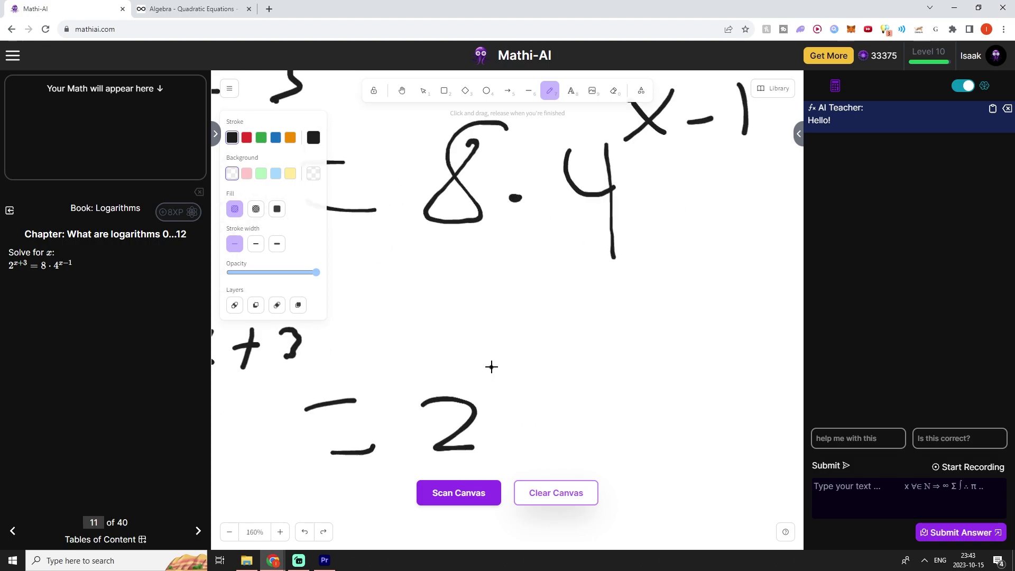
mouse_move(491, 367)
left_mouse_down()
mouse_move(504, 390)
mouse_move(483, 408)
left_mouse_up()
scroll(526, 406, "down", 3)
mouse_move(501, 406)
left_mouse_down()
mouse_move(515, 406)
mouse_move(528, 426)
left_mouse_up()
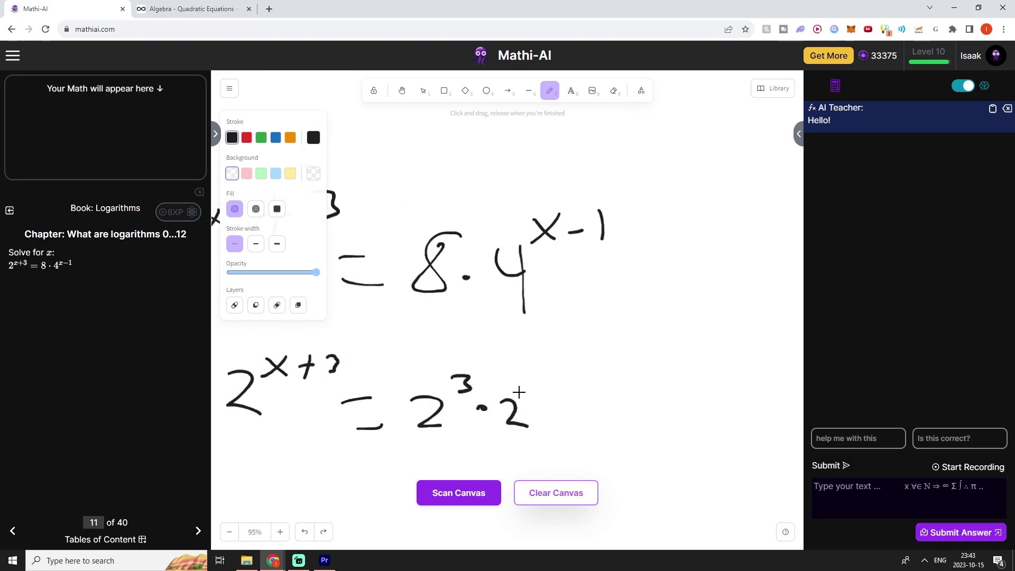
mouse_move(522, 379)
left_mouse_down()
mouse_move(544, 399)
mouse_move(535, 408)
left_mouse_up()
scroll(534, 393, "up", 3)
mouse_move(535, 378)
left_mouse_down()
mouse_move(568, 406)
mouse_move(588, 390)
left_mouse_up()
left_click_drag(596, 373, 602, 409)
left_click_drag(630, 365, 634, 414)
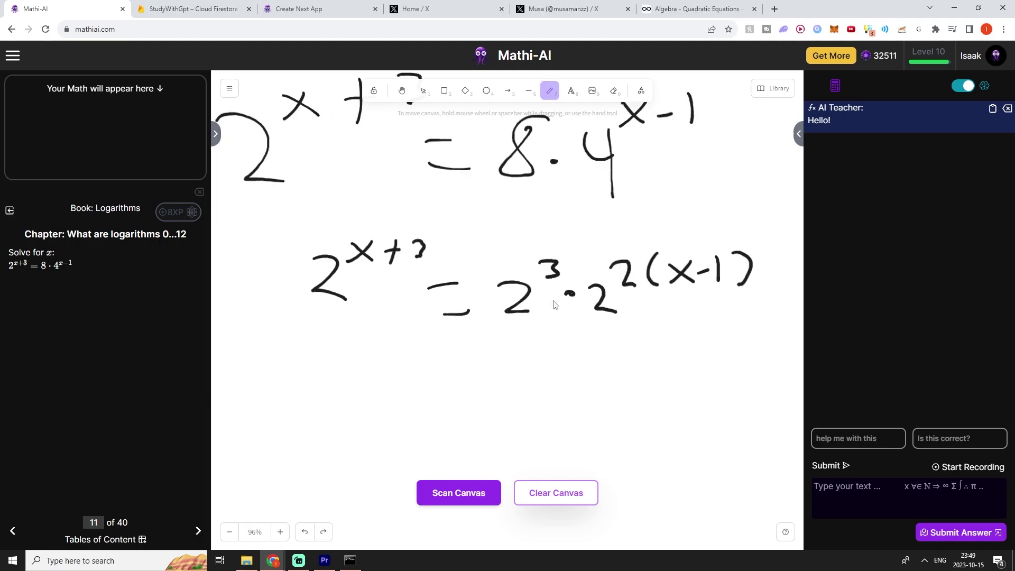
scroll(627, 315, "up", 4)
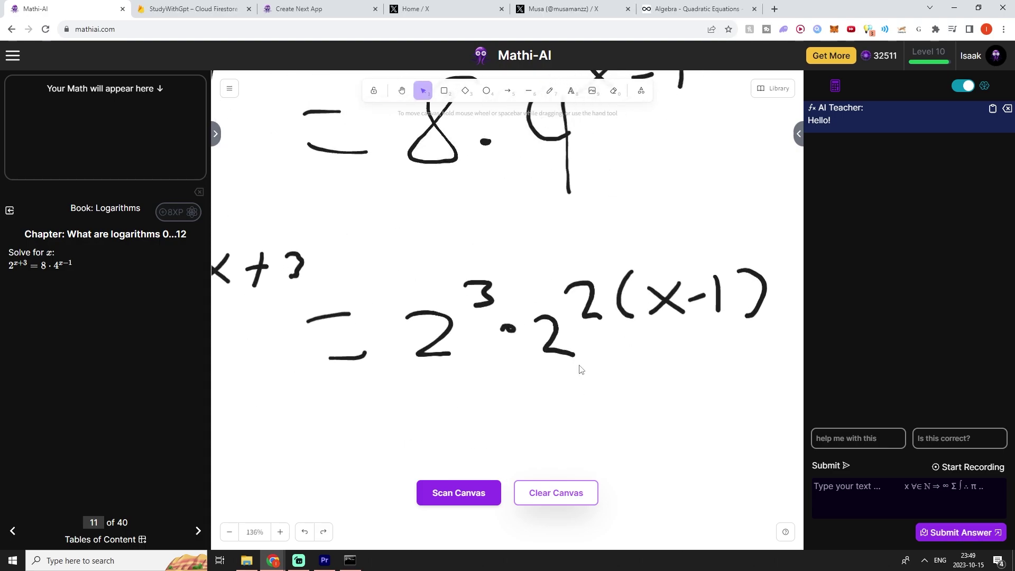
scroll(520, 312, "up", 4)
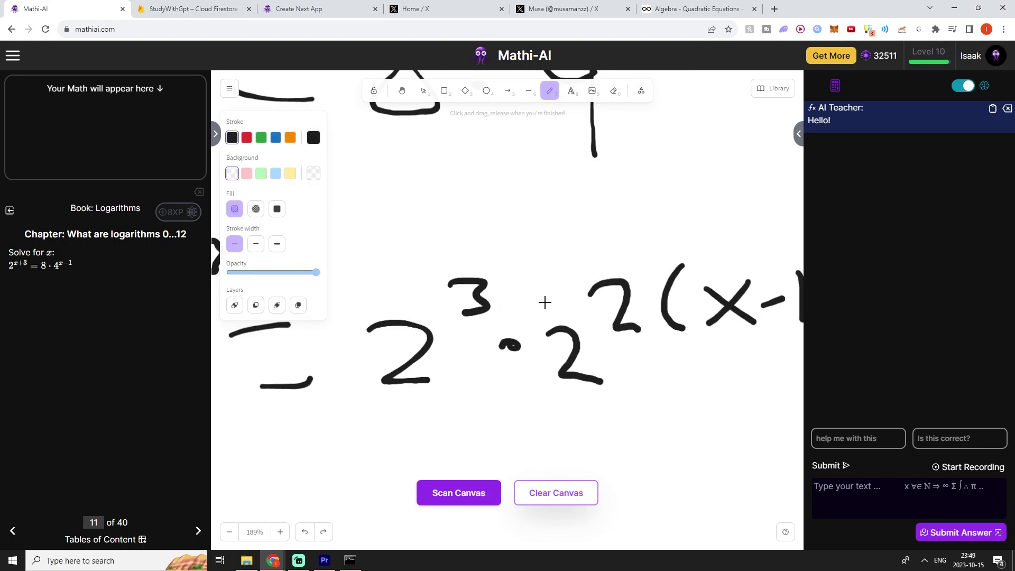
mouse_move(491, 265)
left_mouse_down()
mouse_move(486, 310)
mouse_move(534, 315)
left_mouse_up()
left_click_drag(633, 252, 592, 332)
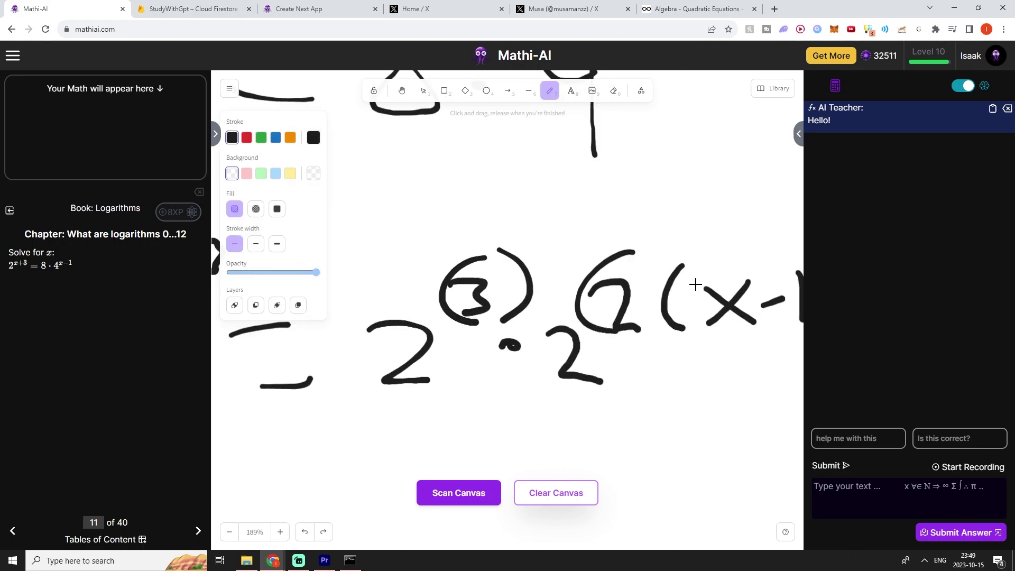
key("ctrl+z")
key("ctrl+z")
key("ctrl+z")
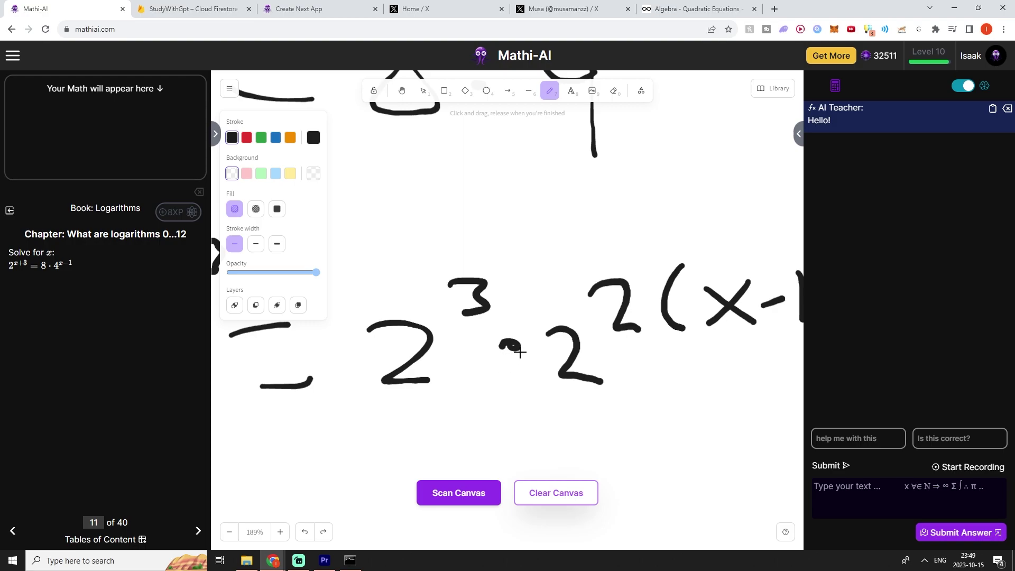
Step: Start a third solution line below by handwriting the left side x + 3 and an equals sign
scroll(489, 366, "down", 4)
left_click_drag(470, 384, 509, 349)
scroll(509, 350, "up", 3)
left_click_drag(455, 412, 623, 336)
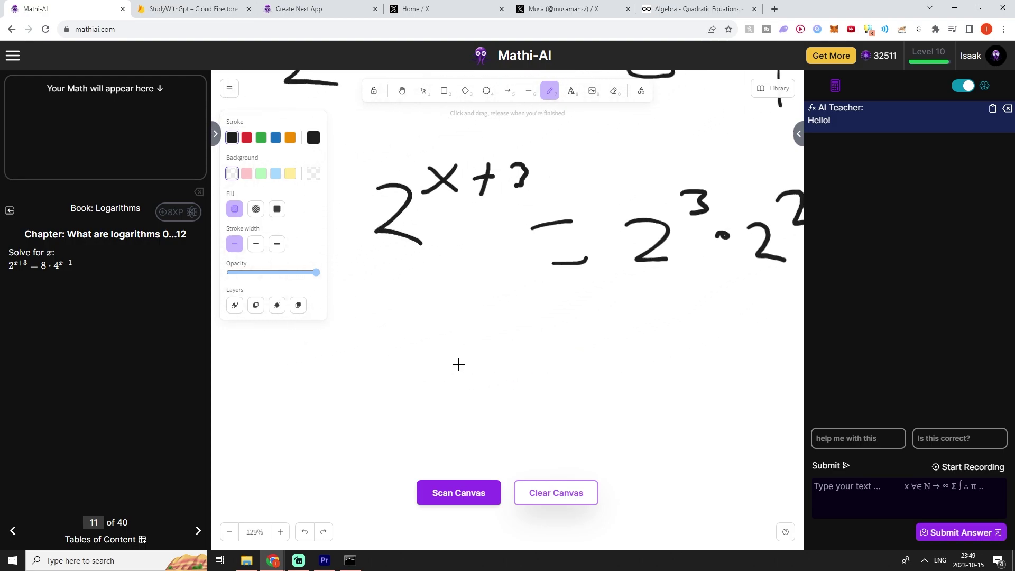
left_click_drag(465, 342, 431, 376)
left_click_drag(437, 344, 489, 384)
mouse_move(510, 343)
left_mouse_down()
mouse_move(503, 379)
mouse_move(520, 357)
mouse_move(547, 384)
mouse_move(628, 377)
left_mouse_up()
left_click_drag(620, 348, 620, 356)
Step: Complete the third line by handwriting its right side as 3 + 2(x − 1)
scroll(572, 365, "down", 3)
scroll(572, 365, "right", 1)
scroll(478, 391, "right", 1)
left_click_drag(492, 353, 508, 389)
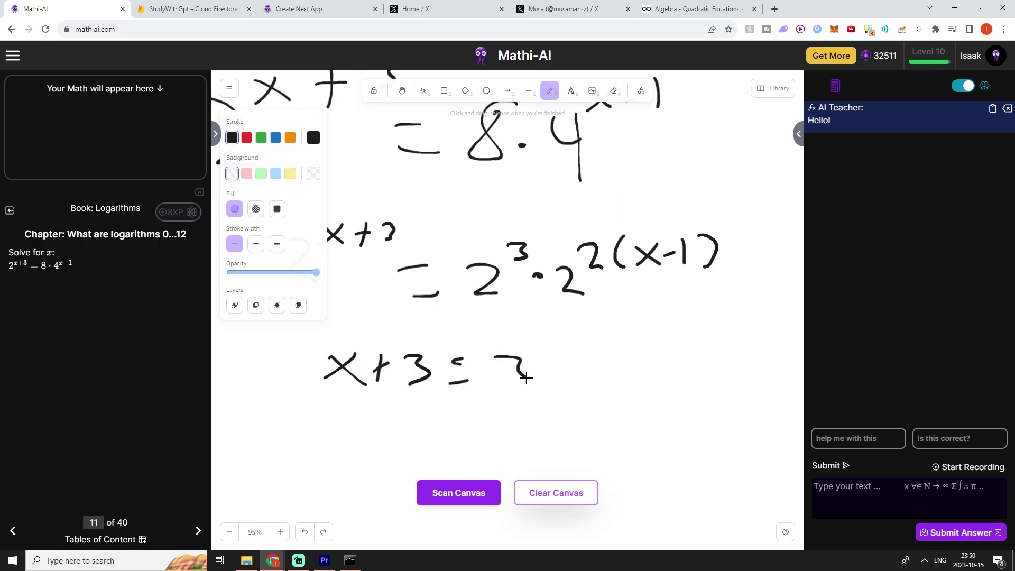
left_click_drag(561, 360, 559, 392)
left_click_drag(548, 378, 629, 390)
scroll(629, 390, "right", 2)
left_click_drag(583, 354, 578, 407)
mouse_move(613, 377)
left_mouse_down()
mouse_move(592, 404)
mouse_move(620, 402)
mouse_move(650, 384)
left_mouse_up()
mouse_move(663, 364)
left_mouse_down()
mouse_move(663, 406)
mouse_move(684, 413)
left_mouse_up()
Step: Start a fourth solution line by handwriting x + 3 and an equals sign below the previous line
scroll(503, 393, "down", 1)
mouse_move(502, 394)
left_mouse_down()
mouse_move(639, 344)
mouse_move(562, 383)
left_mouse_up()
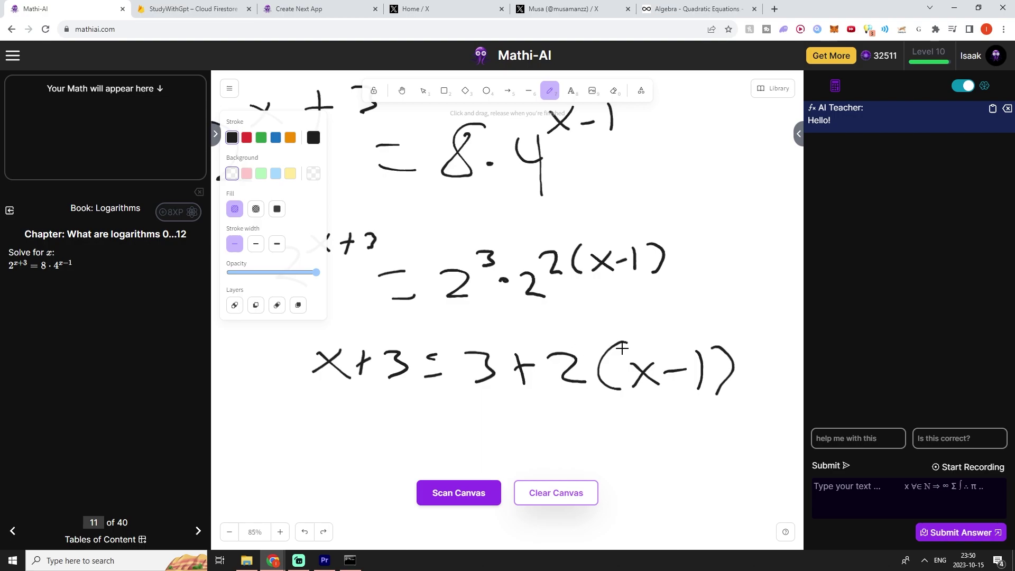
scroll(471, 391, "up", 3)
left_click_drag(427, 380, 466, 411)
left_click_drag(468, 377, 419, 422)
left_click_drag(482, 403, 495, 397)
mouse_move(490, 390)
left_mouse_down()
mouse_move(492, 413)
mouse_move(584, 411)
left_mouse_up()
mouse_move(557, 392)
left_mouse_down()
mouse_move(584, 385)
mouse_move(524, 402)
mouse_move(538, 419)
left_mouse_up()
mouse_move(590, 389)
left_mouse_down()
mouse_move(585, 420)
mouse_move(605, 395)
left_mouse_up()
Step: Complete the fourth line by handwriting the expanded right side, 3 + 2x − 2
left_click_drag(635, 392, 551, 392)
mouse_move(546, 384)
left_mouse_down()
mouse_move(556, 416)
mouse_move(577, 418)
left_mouse_up()
left_click_drag(624, 397, 590, 418)
mouse_move(592, 398)
left_mouse_down()
mouse_move(626, 420)
mouse_move(544, 403)
mouse_move(561, 402)
left_mouse_up()
left_click_drag(572, 393, 612, 422)
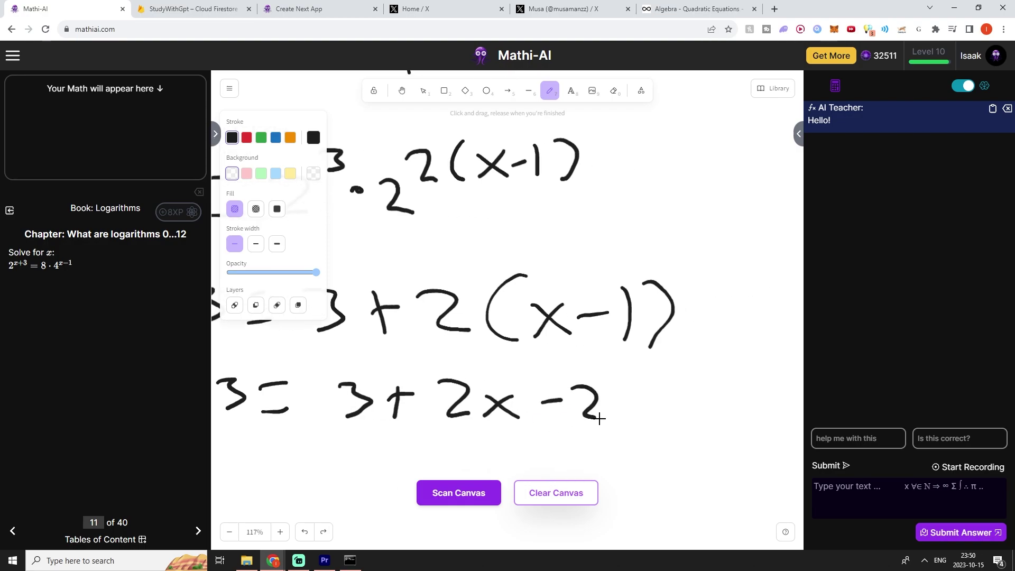
scroll(501, 460, "down", 4)
left_click_drag(501, 459, 611, 394)
scroll(602, 404, "up", 1)
mouse_move(700, 350)
left_mouse_down()
mouse_move(555, 363)
mouse_move(595, 363)
left_mouse_up()
key("ctrl+z")
left_click_drag(525, 392, 614, 375)
scroll(613, 374, "up", 4)
left_click_drag(613, 375, 525, 390)
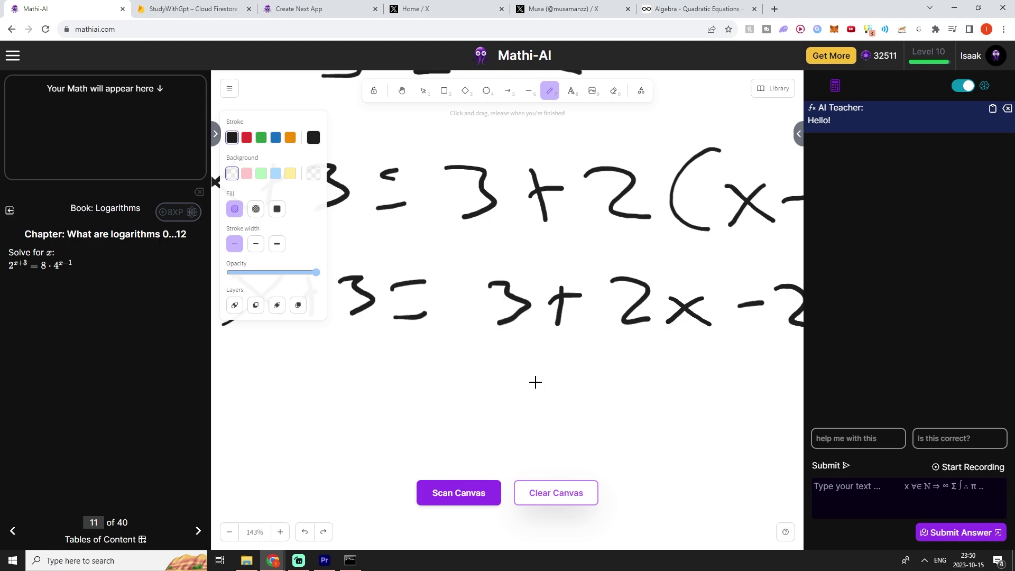
scroll(523, 410, "down", 4)
scroll(515, 405, "up", 2)
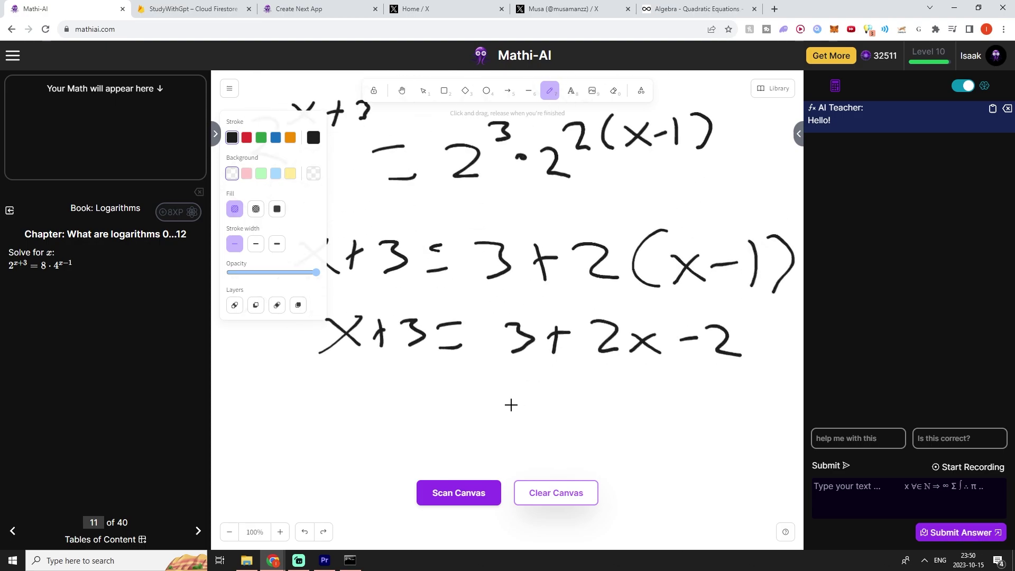
Step: Handwrite the simplified equation x + 2 = 2x as the fifth solution line
scroll(469, 389, "up", 4)
left_click_drag(444, 364, 390, 406)
left_click_drag(403, 371, 433, 411)
left_click_drag(474, 373, 462, 410)
left_click_drag(454, 394, 491, 391)
mouse_move(506, 380)
left_mouse_down()
mouse_move(529, 379)
mouse_move(551, 417)
left_mouse_up()
mouse_move(578, 414)
left_mouse_down()
mouse_move(602, 415)
mouse_move(609, 385)
left_mouse_up()
scroll(628, 421, "down", 3)
left_click_drag(523, 385, 562, 413)
left_click_drag(600, 397, 575, 417)
left_click_drag(571, 399, 610, 421)
scroll(538, 407, "up", 2)
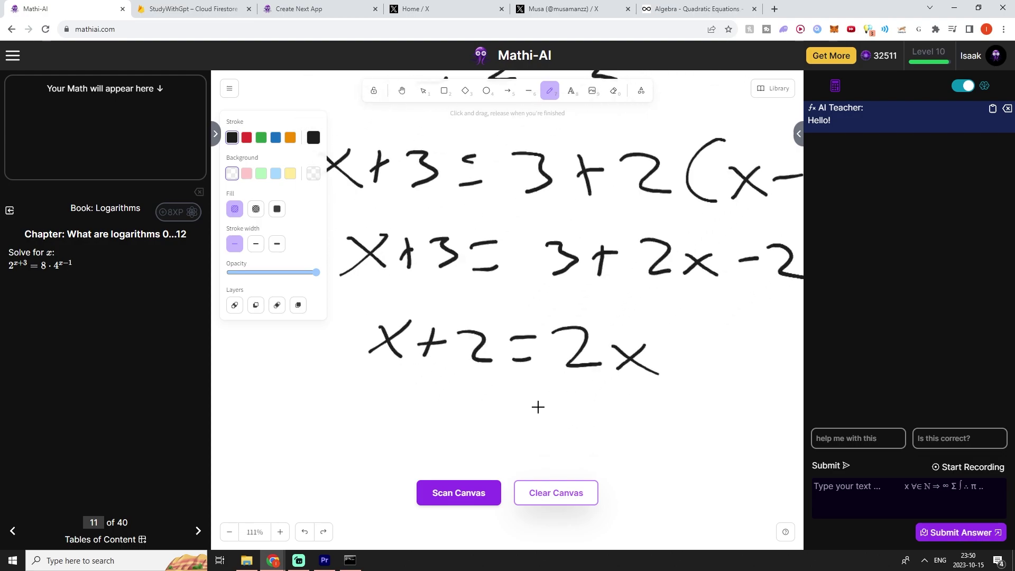
Step: Handwrite the final result 2 = x below the line x + 2 = 2x
scroll(476, 417, "up", 3)
scroll(470, 370, "down", 2)
mouse_move(412, 326)
left_mouse_down()
mouse_move(473, 378)
mouse_move(534, 373)
left_mouse_up()
mouse_move(488, 341)
left_mouse_down()
mouse_move(529, 335)
mouse_move(603, 385)
left_mouse_up()
left_click_drag(600, 340, 560, 382)
scroll(571, 426, "down", 3)
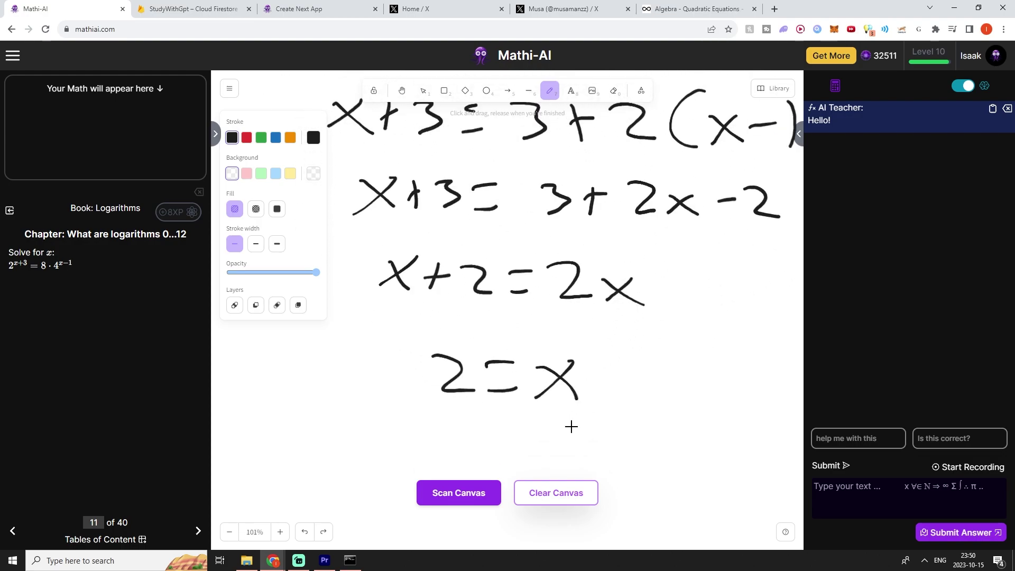
Step: Scan the canvas to convert the complete handwritten solution into typeset math
scroll(568, 371, "up", 1)
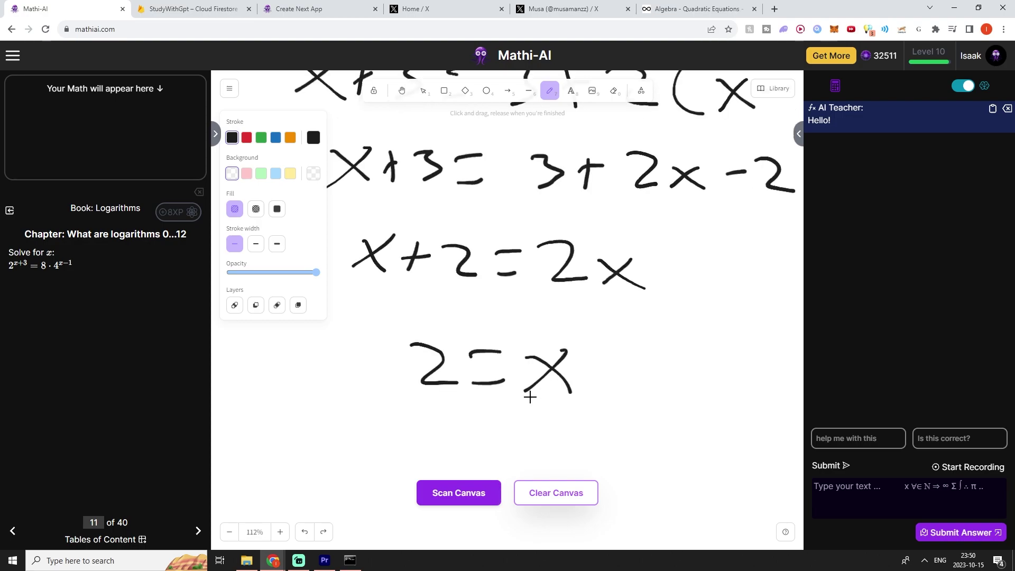
left_click(458, 492)
scroll(530, 415, "up", 1)
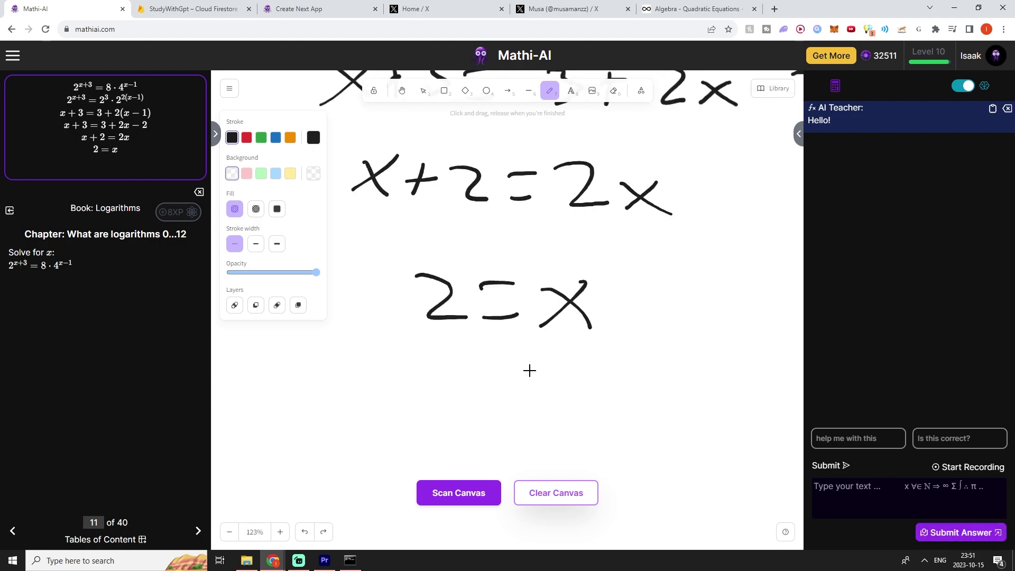
scroll(529, 370, "up", 3)
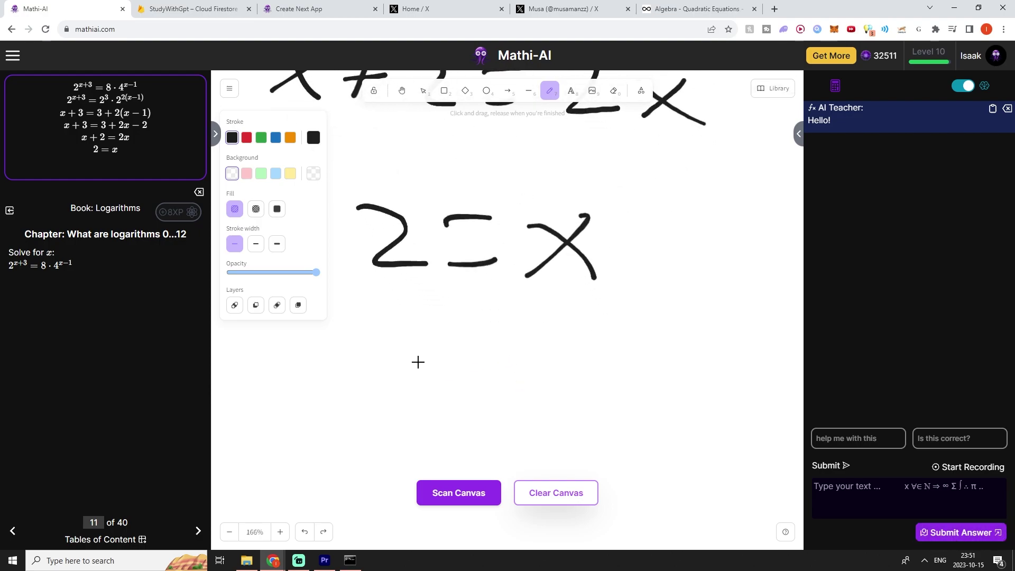
left_click_drag(435, 344, 363, 403)
left_click_drag(382, 347, 437, 407)
left_click_drag(464, 396, 501, 393)
left_click_drag(459, 365, 505, 362)
left_click_drag(526, 346, 602, 410)
scroll(555, 380, "down", 5)
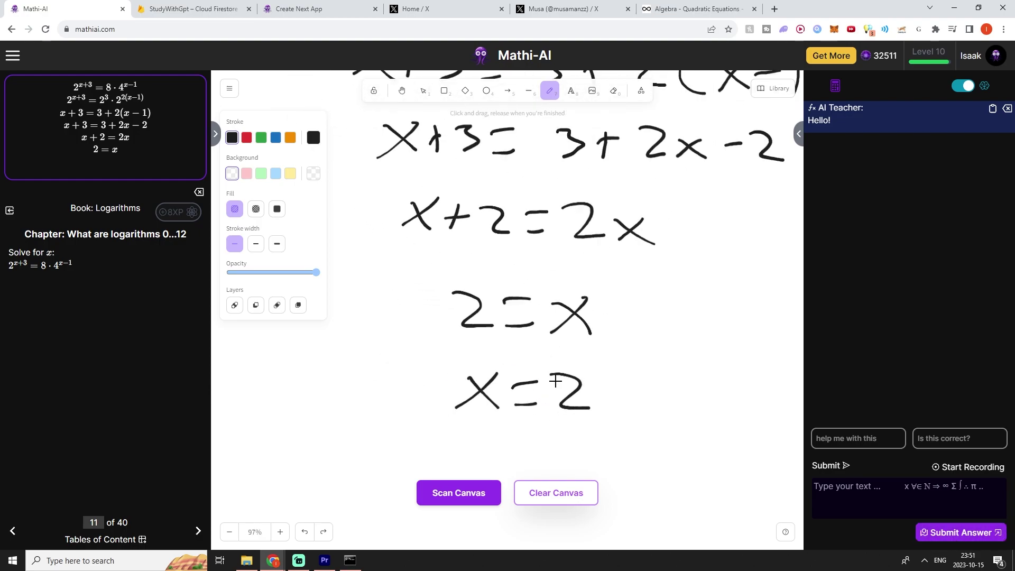
key("0")
mouse_move(495, 385)
left_mouse_down()
mouse_move(449, 401)
mouse_move(573, 390)
mouse_move(548, 392)
mouse_move(532, 429)
left_mouse_up()
scroll(581, 441, "up", 1)
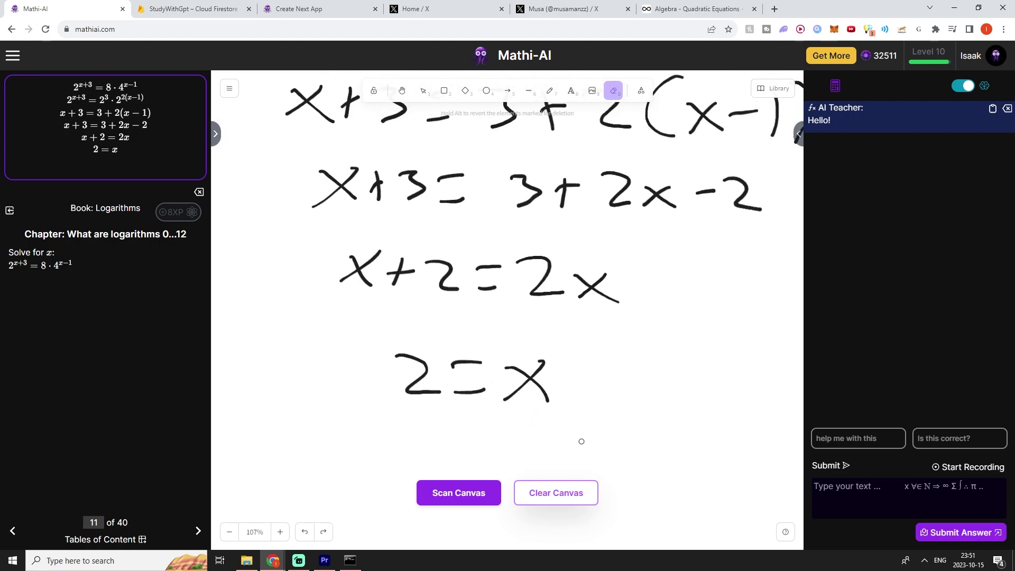
Step: Submit the scanned solution as the answer to the page 11 exercise
left_click(932, 540)
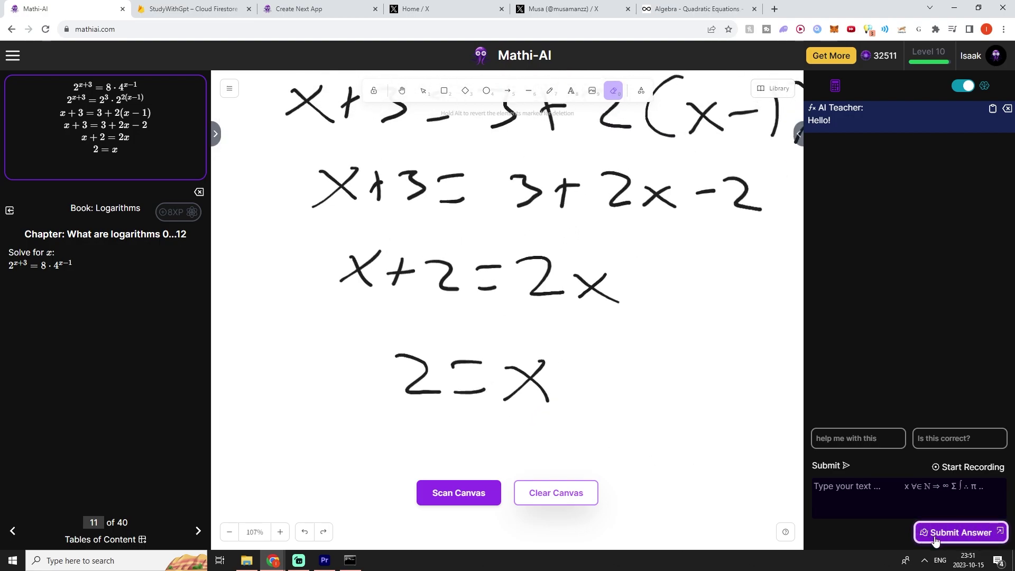
left_click_drag(120, 154, 73, 93)
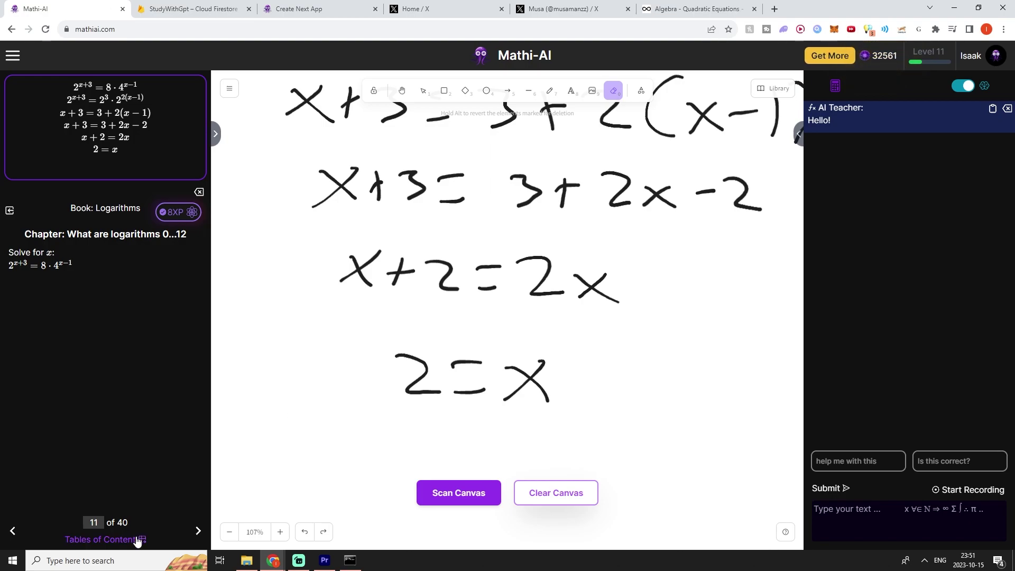
Step: Go to page 14 of the Logarithms roadmap, the law 1 exercise, and ask the AI Teacher "help me with this"
left_click(10, 214)
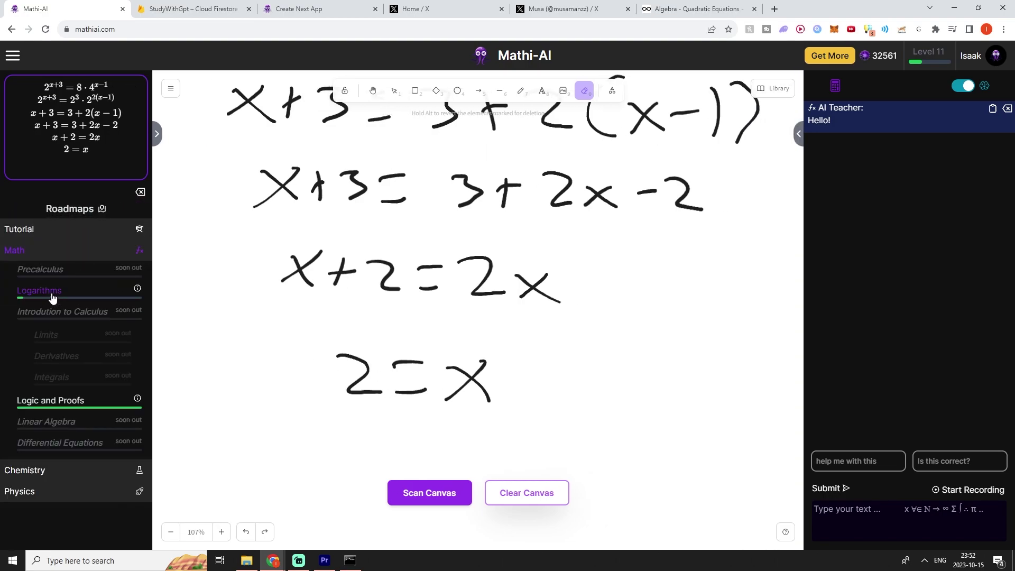
left_click(47, 291)
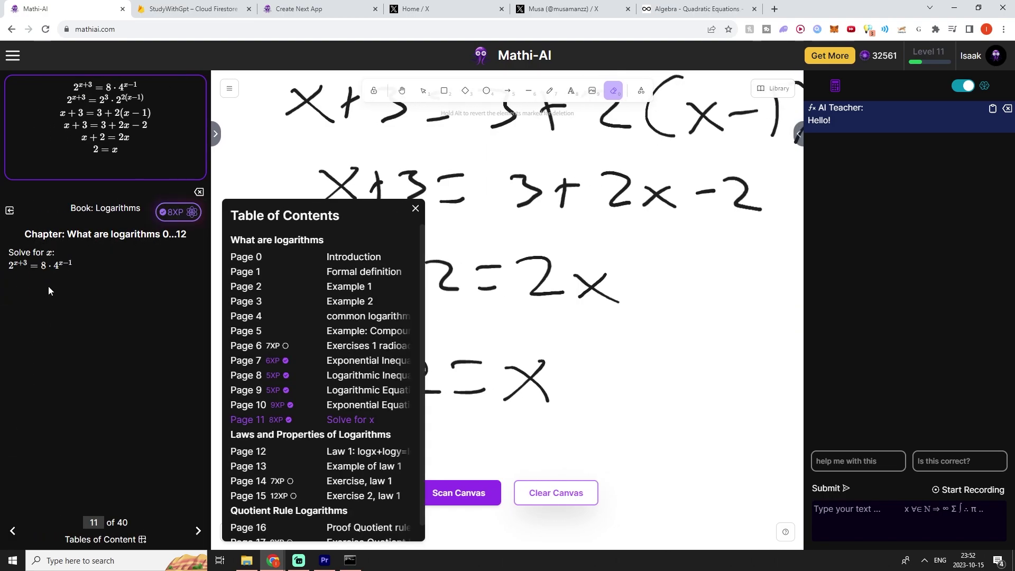
left_click(339, 481)
left_click(416, 209)
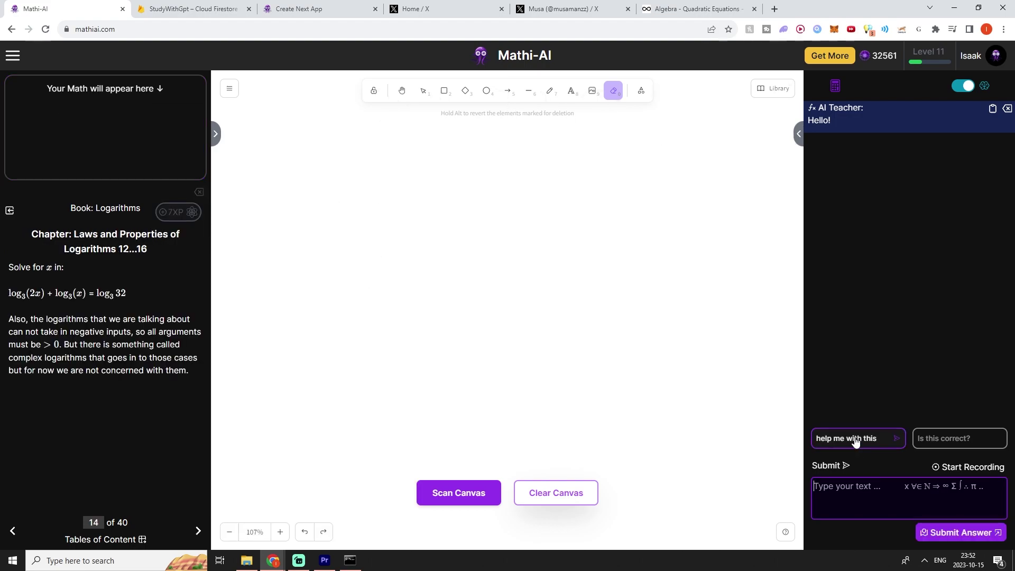
left_click(857, 438)
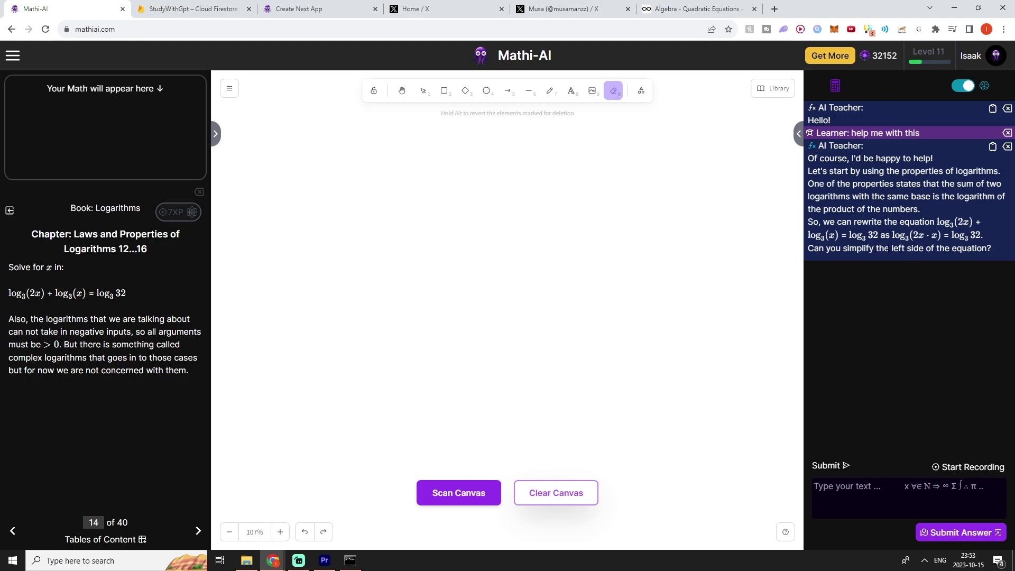
left_click_drag(893, 235, 921, 235)
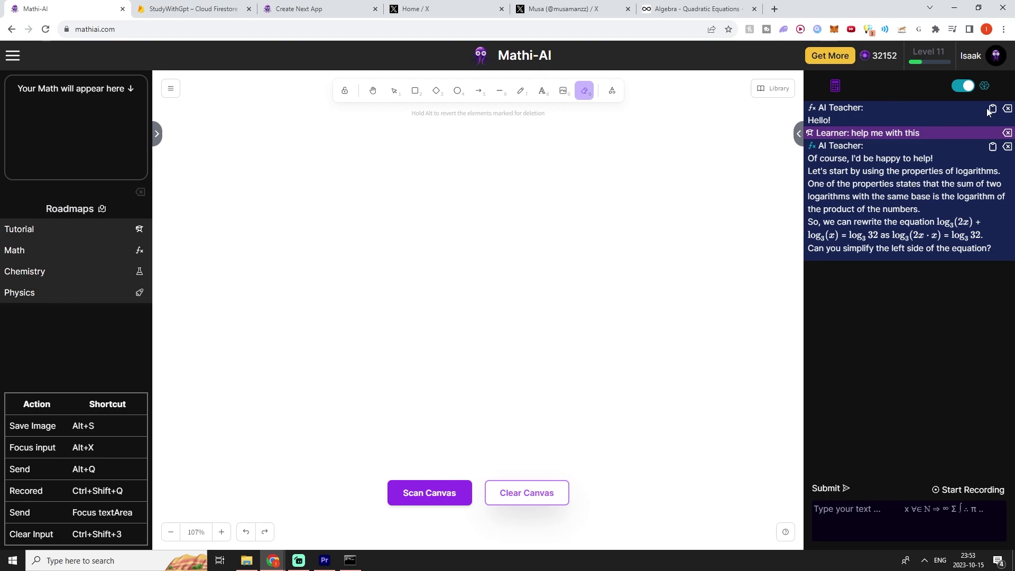
Step: Open the user dashboard from the profile options and look through it
mouse_move(986, 89)
mouse_move(971, 55)
left_click(929, 112)
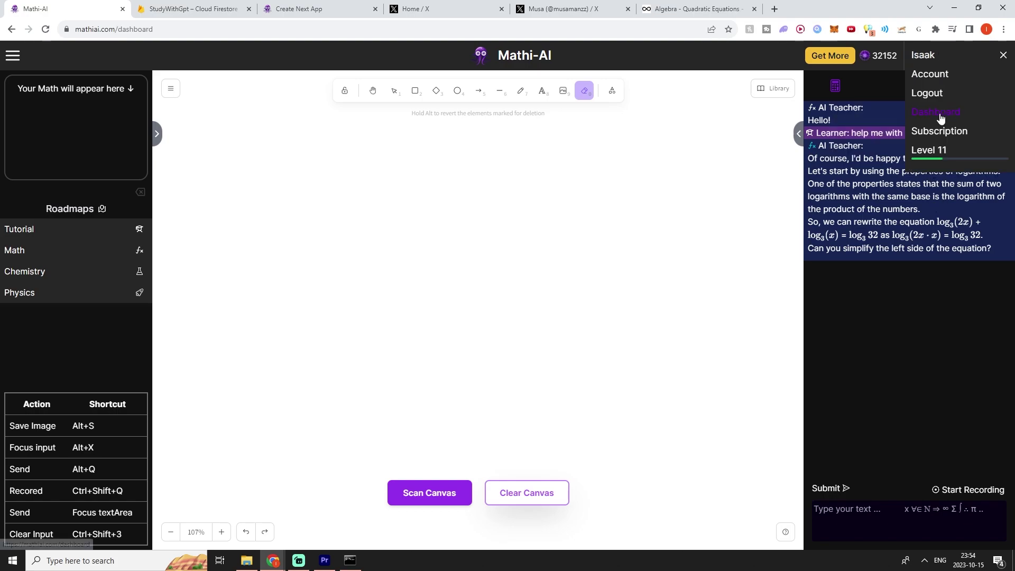
scroll(893, 365, "down", 8)
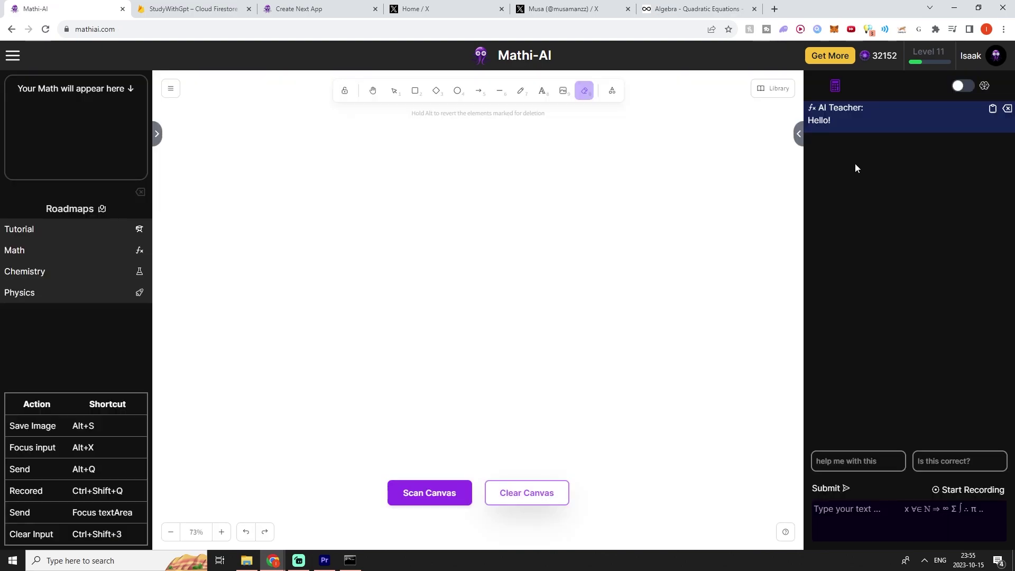
Step: Open the calculator and handwrite the fraction x/5 on the empty canvas
left_click(835, 86)
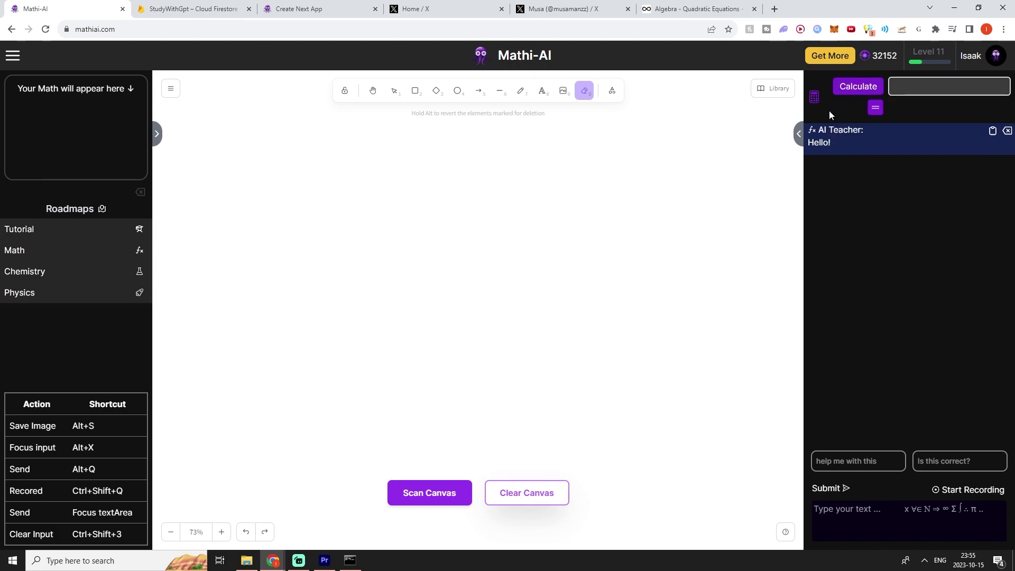
left_click(520, 91)
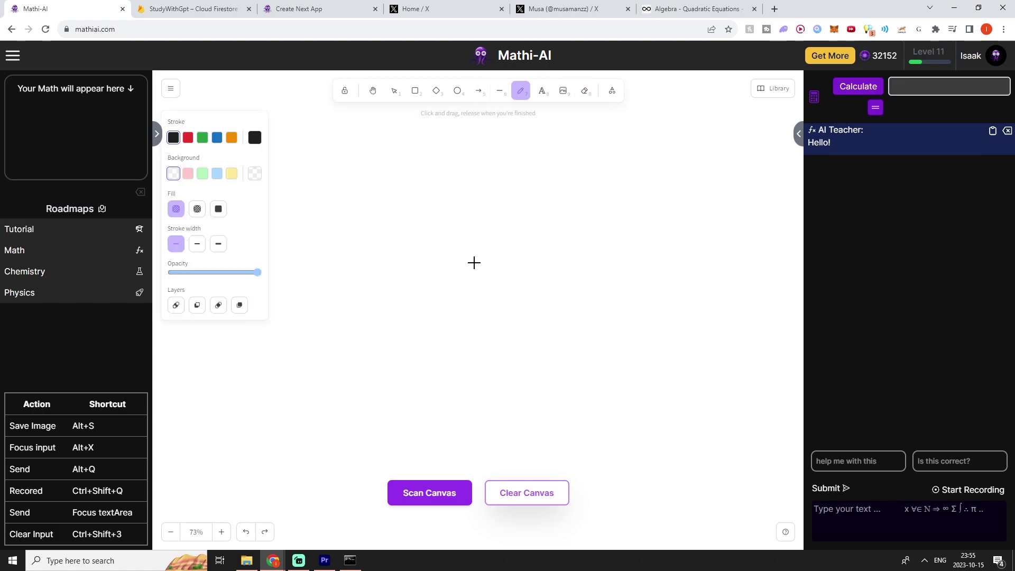
left_click_drag(432, 260, 433, 297)
left_click_drag(434, 300, 471, 302)
scroll(472, 302, "up", 2)
key("ctrl+z")
left_click_drag(484, 214, 420, 272)
mouse_move(432, 219)
left_mouse_down()
mouse_move(484, 267)
mouse_move(443, 292)
mouse_move(507, 290)
left_mouse_up()
scroll(455, 286, "down", 1)
key("ctrl+z")
scroll(433, 284, "down", 1)
left_click_drag(448, 311, 442, 335)
left_click_drag(447, 310, 463, 305)
Step: Handwrite an equals sign after the fraction, followed by the 11th root of 3
left_click_drag(528, 307, 549, 305)
mouse_move(524, 285)
left_mouse_down()
mouse_move(551, 282)
mouse_move(581, 296)
mouse_move(569, 316)
left_mouse_up()
scroll(551, 282, "right", 3)
mouse_move(517, 292)
left_mouse_down()
mouse_move(523, 300)
mouse_move(546, 257)
mouse_move(685, 256)
left_mouse_up()
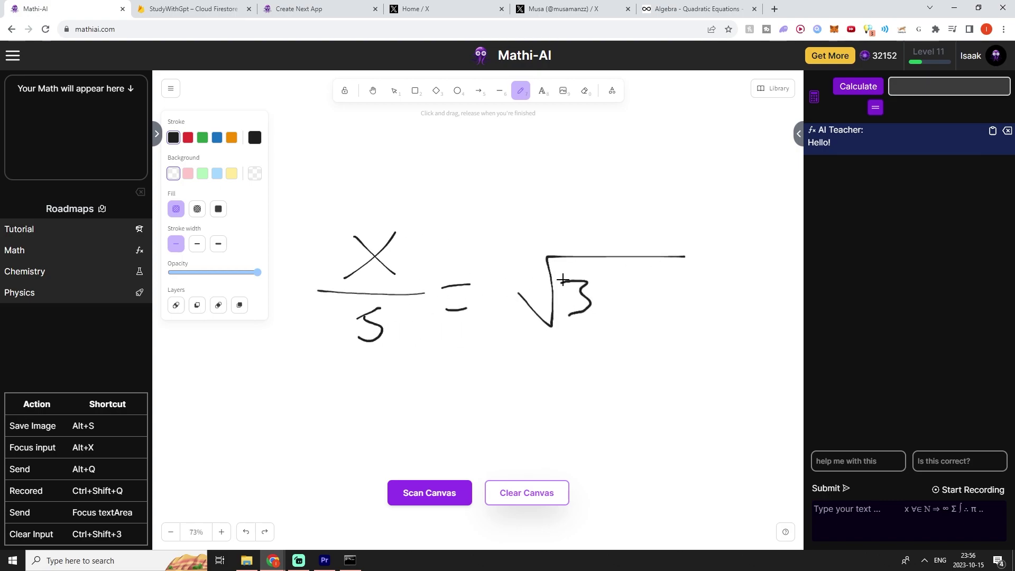
scroll(545, 283, "up", 5)
mouse_move(545, 283)
left_mouse_down()
mouse_move(557, 317)
mouse_move(531, 337)
mouse_move(550, 338)
left_mouse_up()
Step: Complete the equation by handwriting a multiplication dot and the fraction 521/3 after the root
scroll(551, 338, "down", 3)
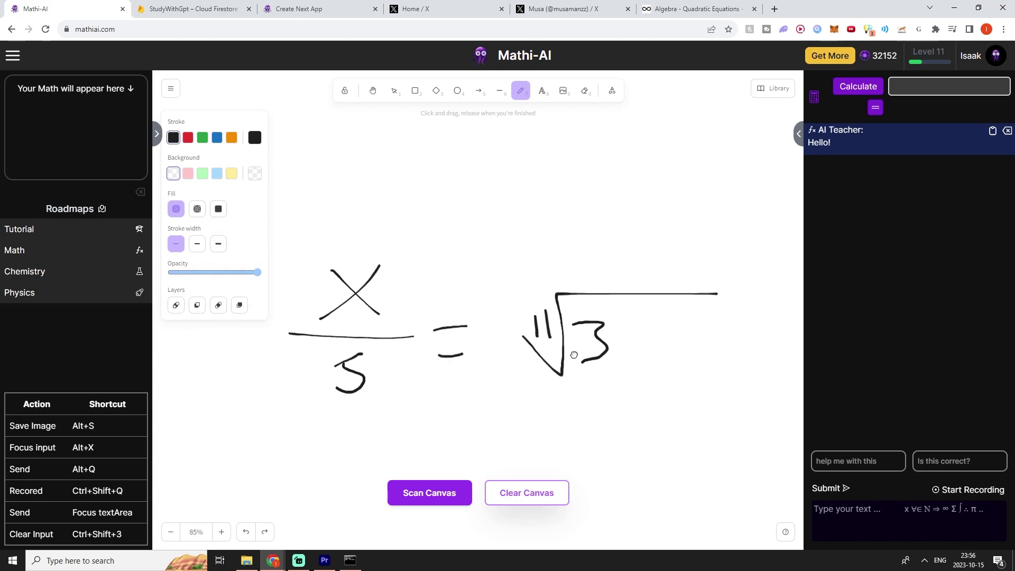
scroll(568, 344, "down", 2)
left_click(574, 326)
left_click_drag(614, 304, 621, 341)
mouse_move(614, 303)
left_mouse_down()
mouse_move(637, 295)
mouse_move(657, 335)
mouse_move(682, 344)
left_mouse_up()
left_click_drag(694, 307, 695, 354)
scroll(687, 352, "down", 3)
left_click_drag(625, 358, 732, 355)
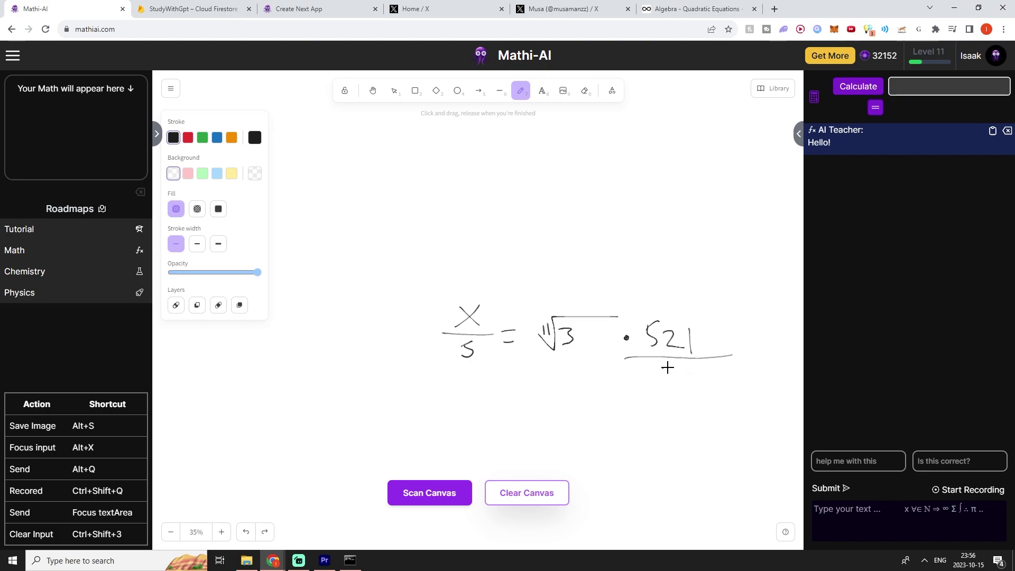
left_click_drag(667, 367, 673, 391)
scroll(645, 368, "up", 2)
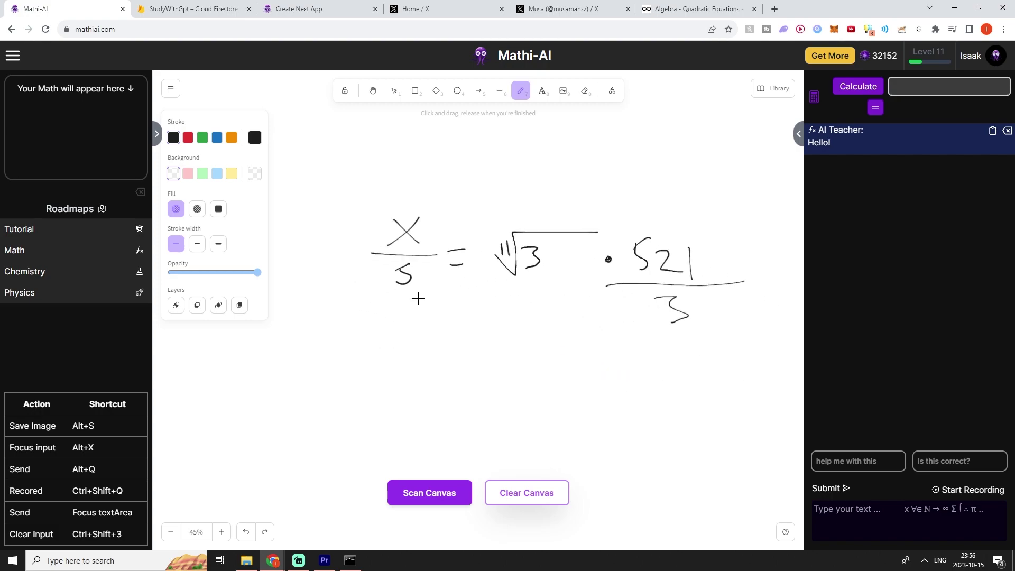
Step: Handwrite an x below the equation and place a copy of the right side, root and fraction, beside it
mouse_move(433, 342)
left_mouse_down()
mouse_move(402, 373)
mouse_move(441, 374)
left_mouse_up()
key("1")
left_click_drag(759, 212, 617, 371)
key("ctrl+c")
key("ctrl+v")
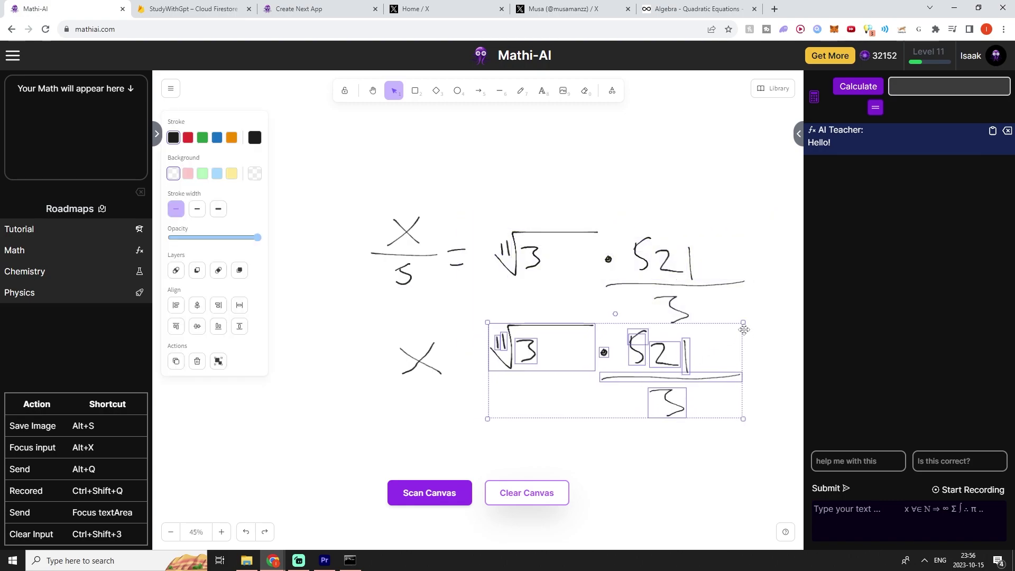
Step: Complete the second line as x = (¹¹√3 · 521/3)5 by adding the parentheses, 5 and equals sign, and scan the canvas
key("p")
left_click_drag(490, 321, 486, 401)
mouse_move(729, 332)
left_mouse_down()
mouse_move(745, 339)
mouse_move(725, 413)
left_mouse_up()
mouse_move(790, 360)
left_mouse_down()
mouse_move(679, 364)
mouse_move(671, 385)
left_mouse_up()
left_click_drag(673, 357, 700, 354)
left_click_drag(337, 373, 415, 385)
left_click_drag(411, 370, 431, 368)
left_click_drag(408, 380, 425, 382)
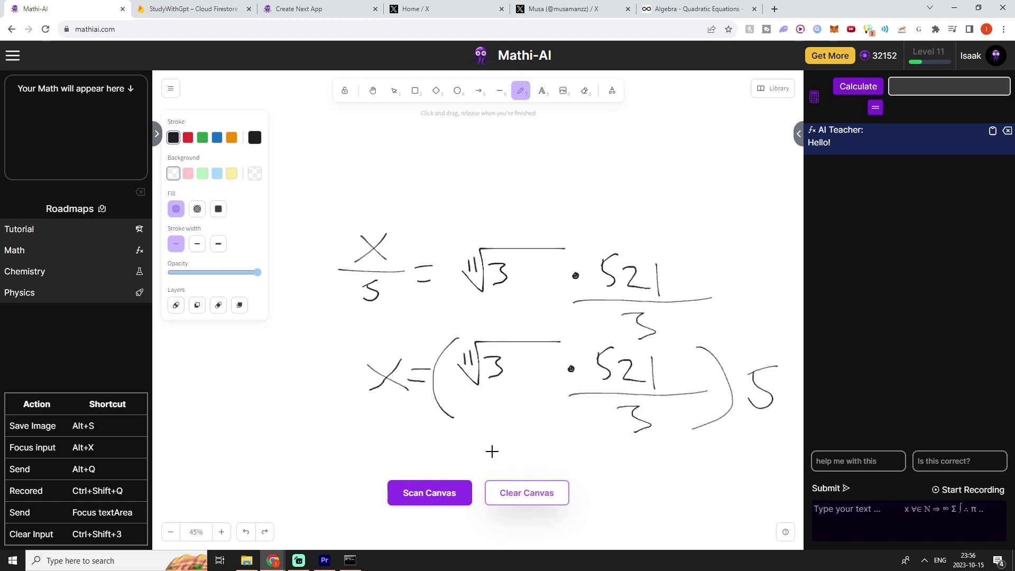
left_click(449, 491)
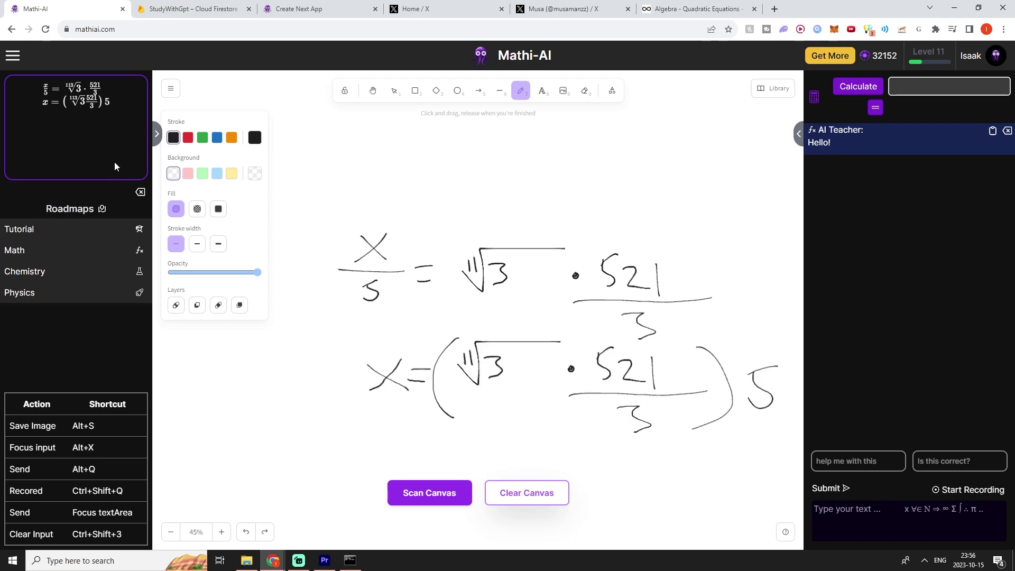
Step: Calculate the value of the scanned equation and inspect the generated calculator expression against the handwritten lines
left_click(848, 88)
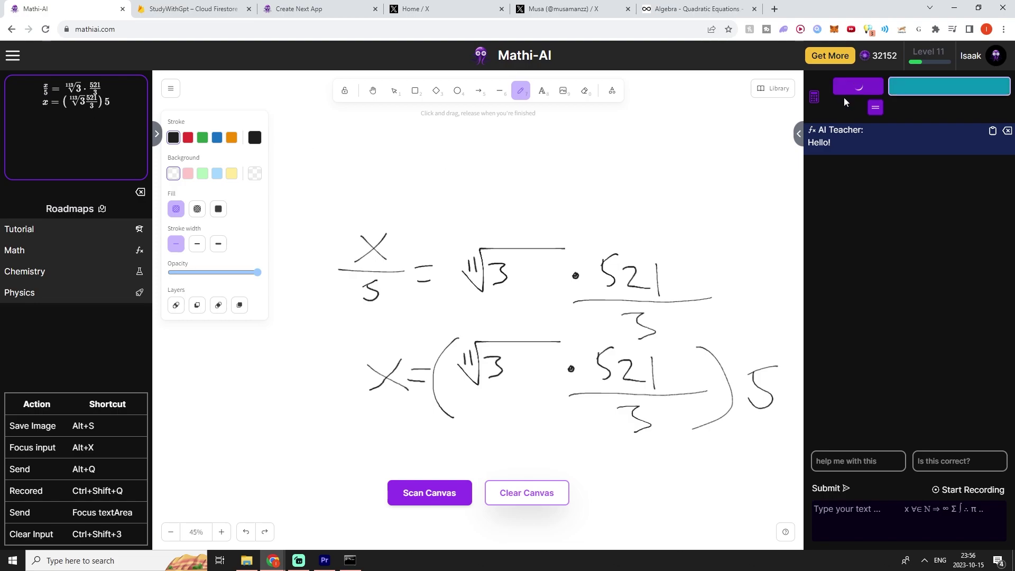
mouse_move(894, 91)
left_mouse_down()
mouse_move(1013, 90)
mouse_move(905, 107)
left_mouse_up()
key("ctrl+z")
left_click(886, 79)
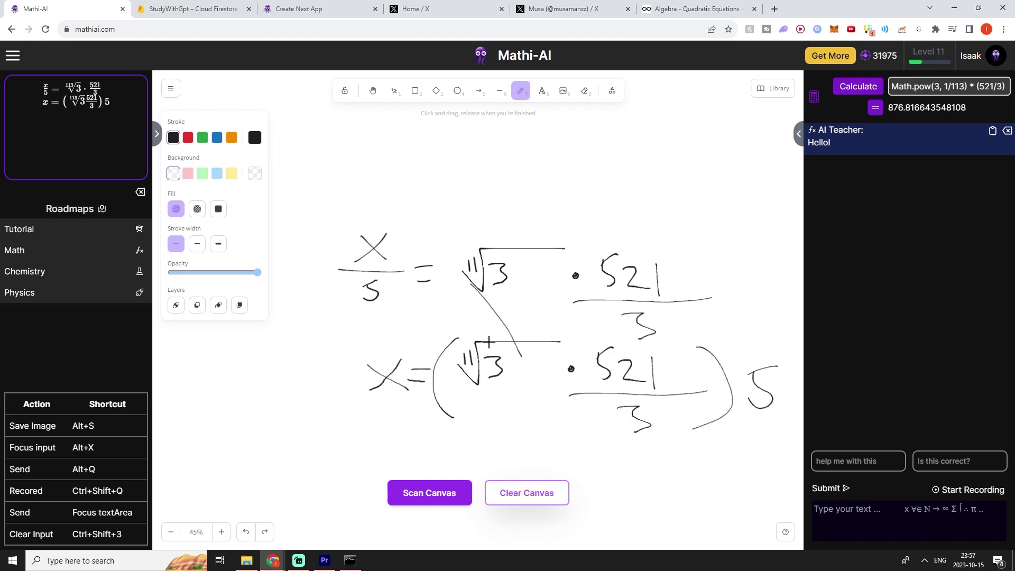
scroll(460, 323, "down", 2)
left_click_drag(433, 344, 436, 346)
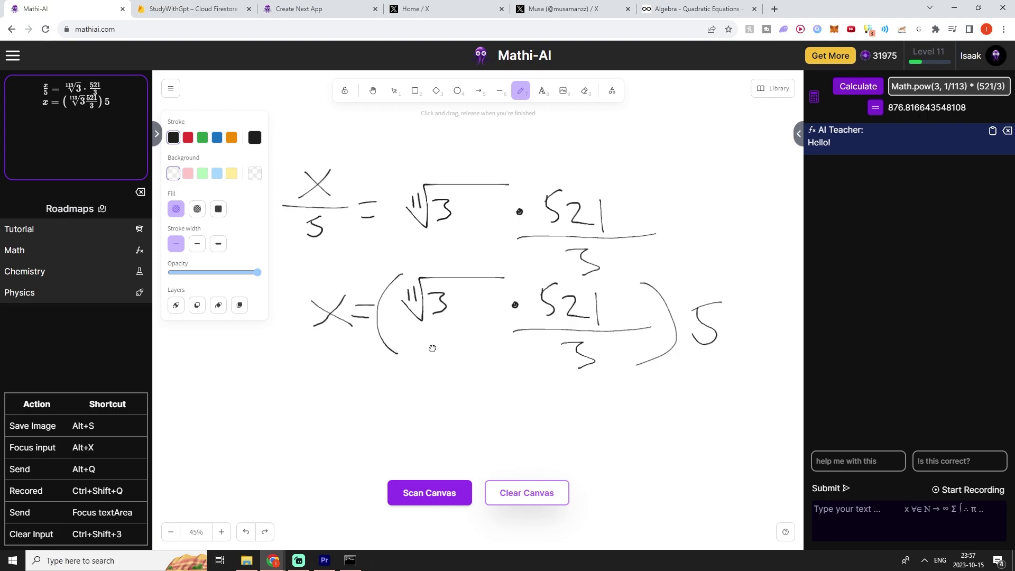
scroll(435, 346, "left", 1)
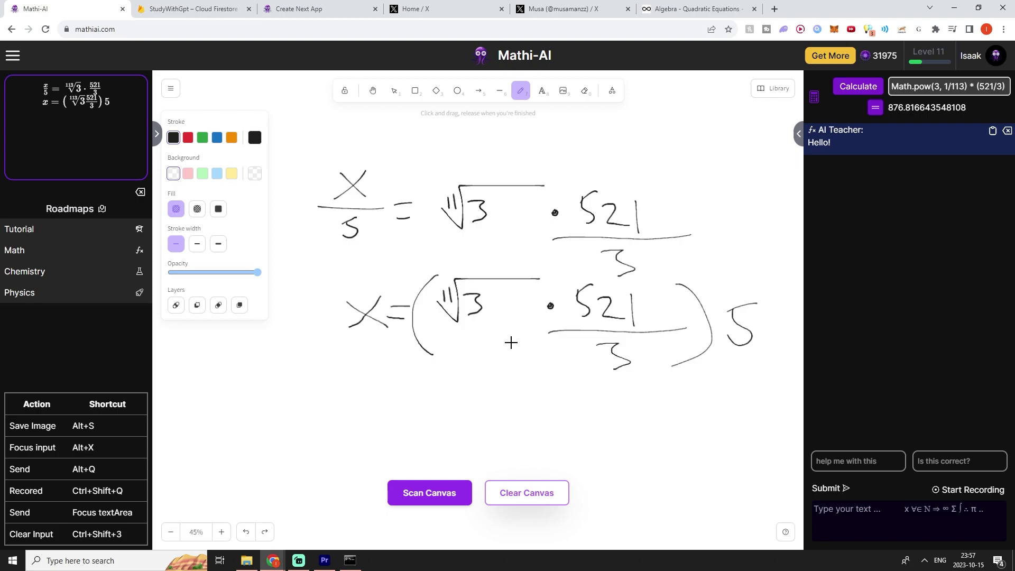
left_click_drag(985, 90, 884, 91)
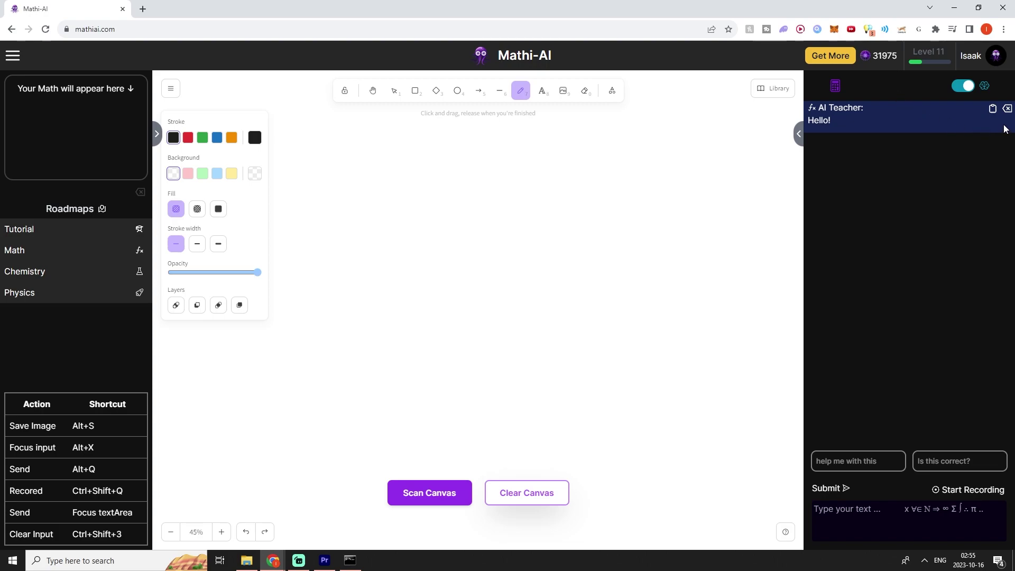
Step: Tell the AI Teacher the learner's first name, and ask it "What is my name"
key("alt+x")
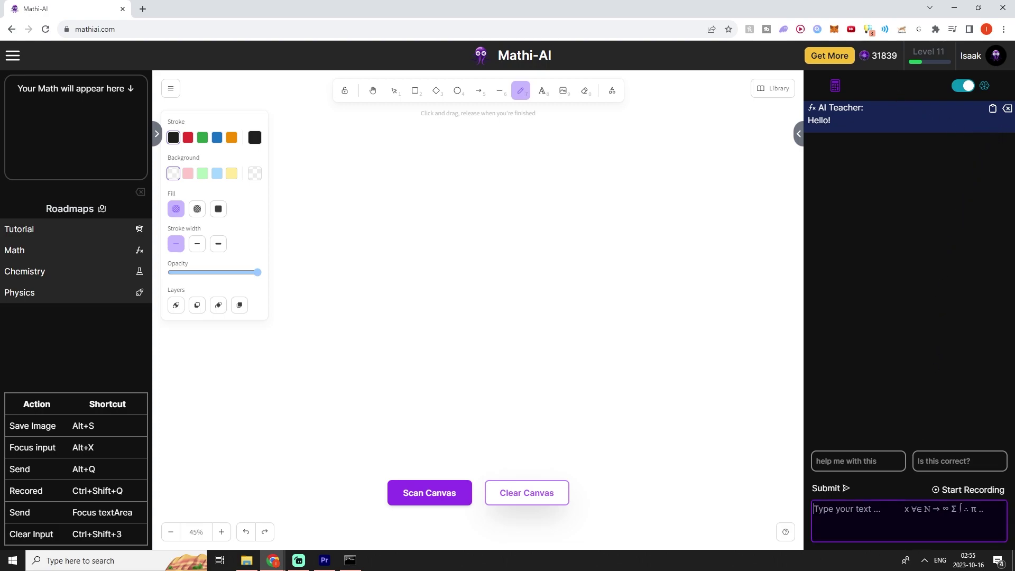
type("My name is isaak")
key("Return")
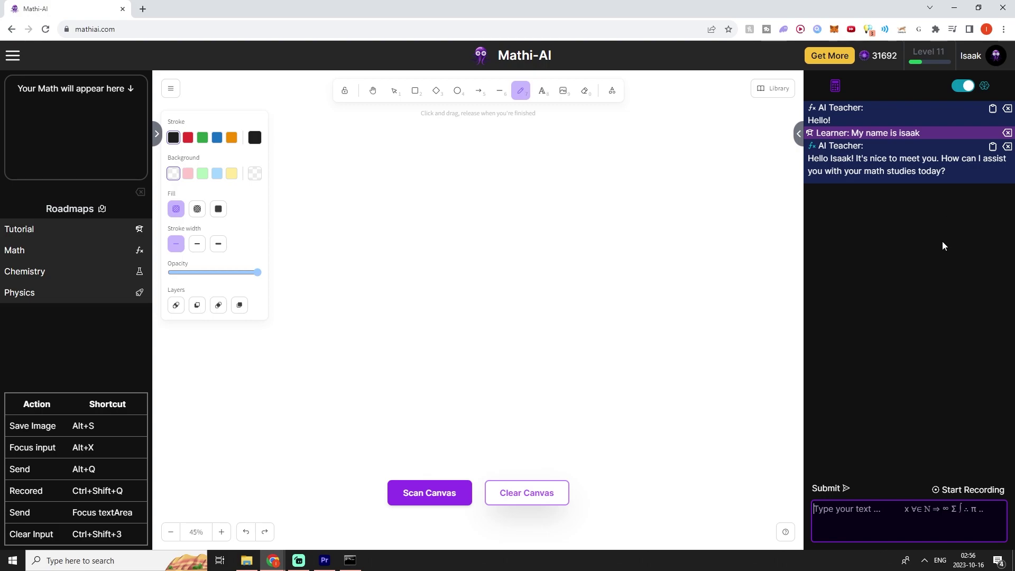
type("What is my name")
key("Return")
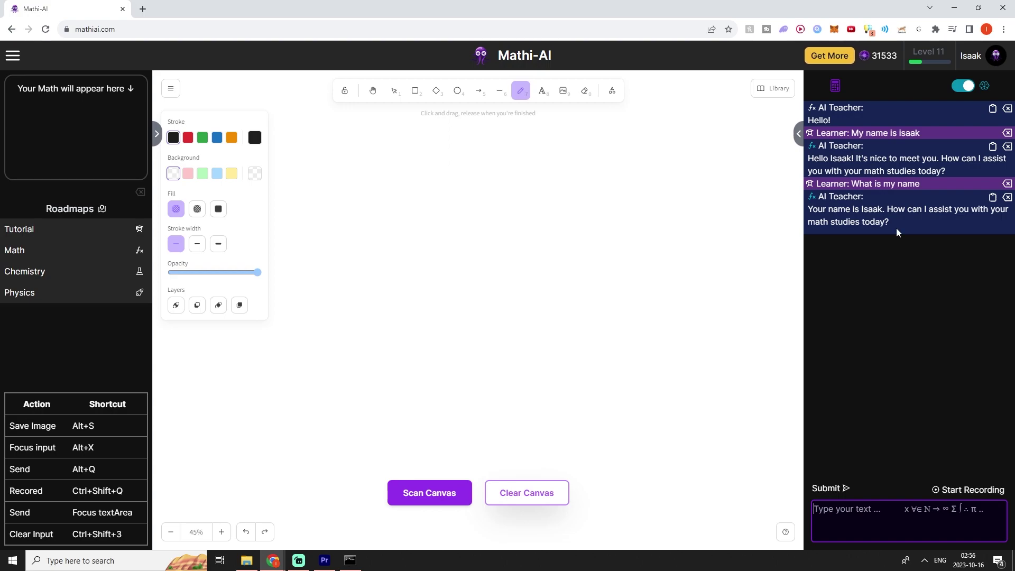
Step: Remove both learner messages about the name and both AI Teacher replies from the conversation context
left_click(1006, 197)
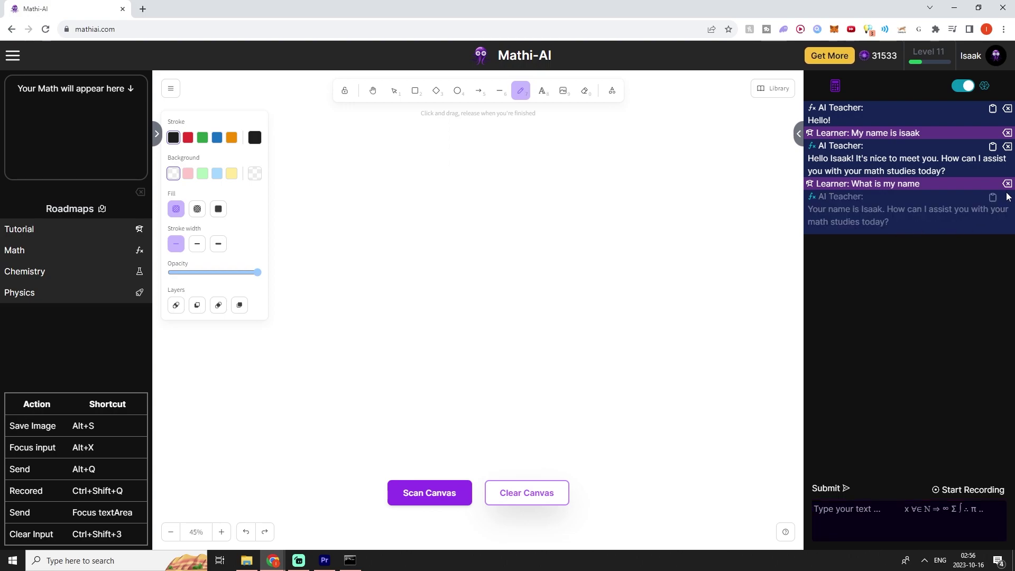
left_click(1007, 183)
left_click(1007, 133)
left_click(1008, 147)
Step: Ask the AI Teacher "What is my name" again with the earlier messages excluded
left_click(871, 508)
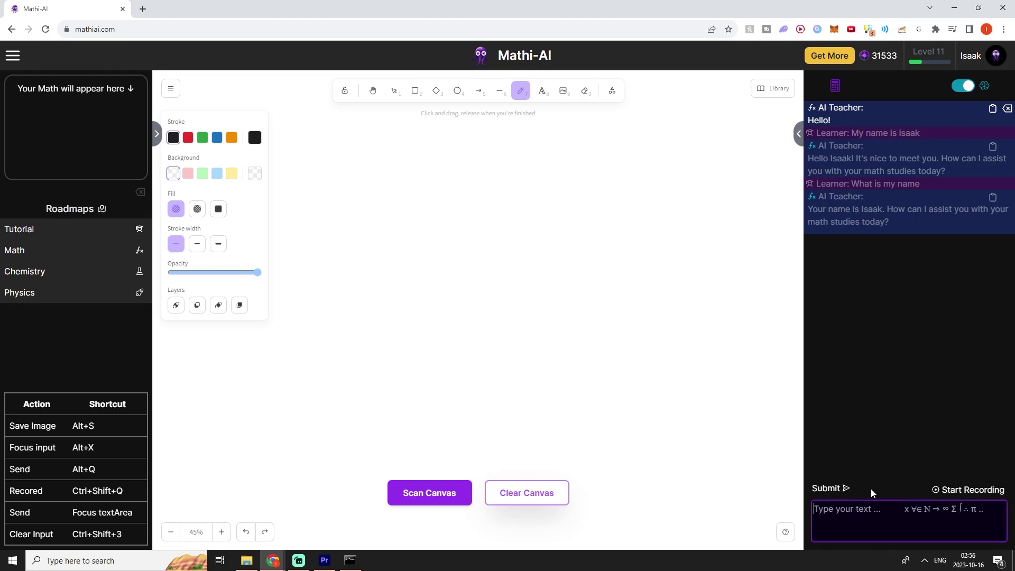
type("What is my name")
key("Return")
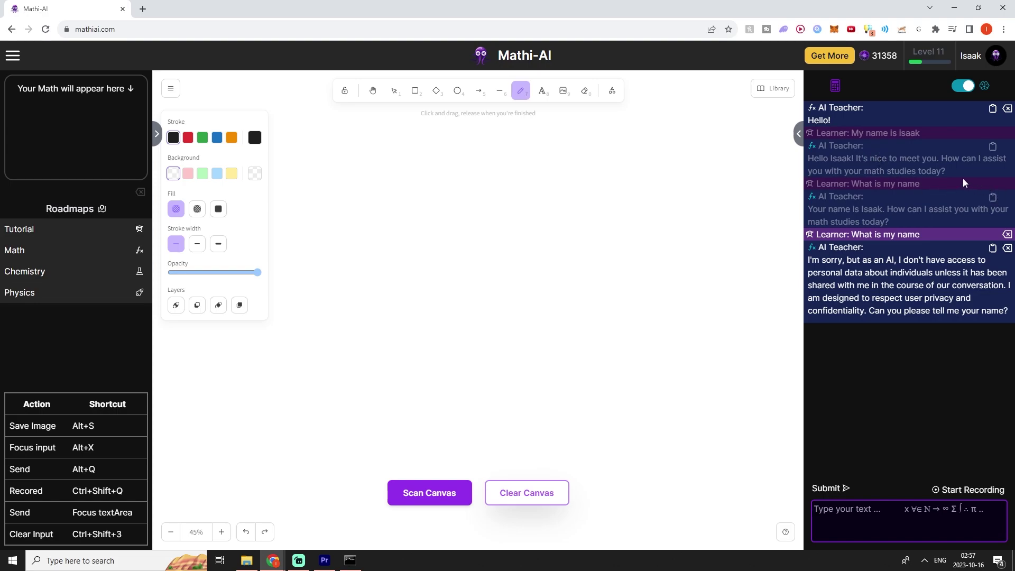
Step: In a fresh chat, turn off the AI Teacher's brain toggle and send the message "hello"
left_click(13, 56)
left_click(11, 55)
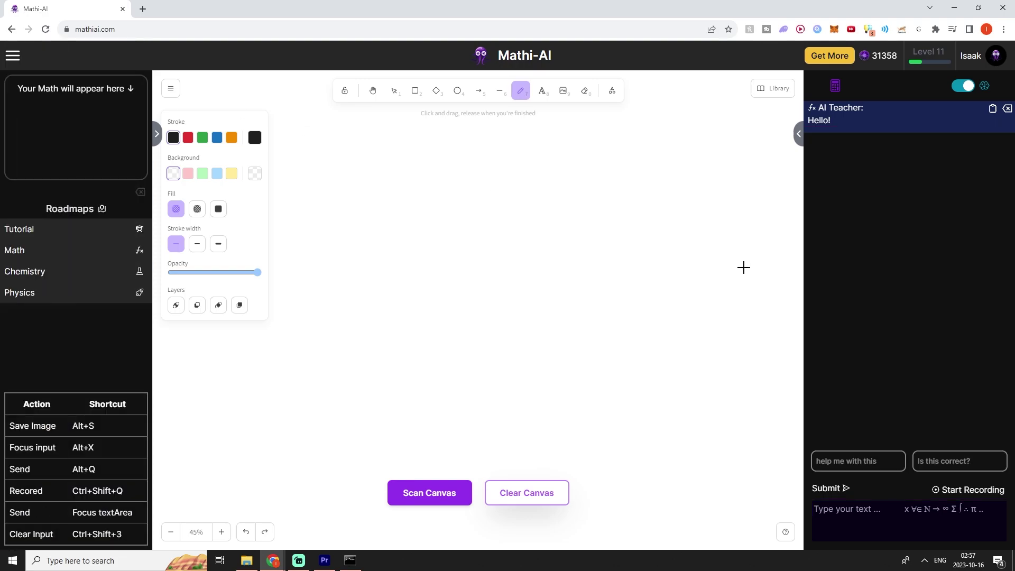
left_click(961, 88)
left_click(883, 522)
type("hello")
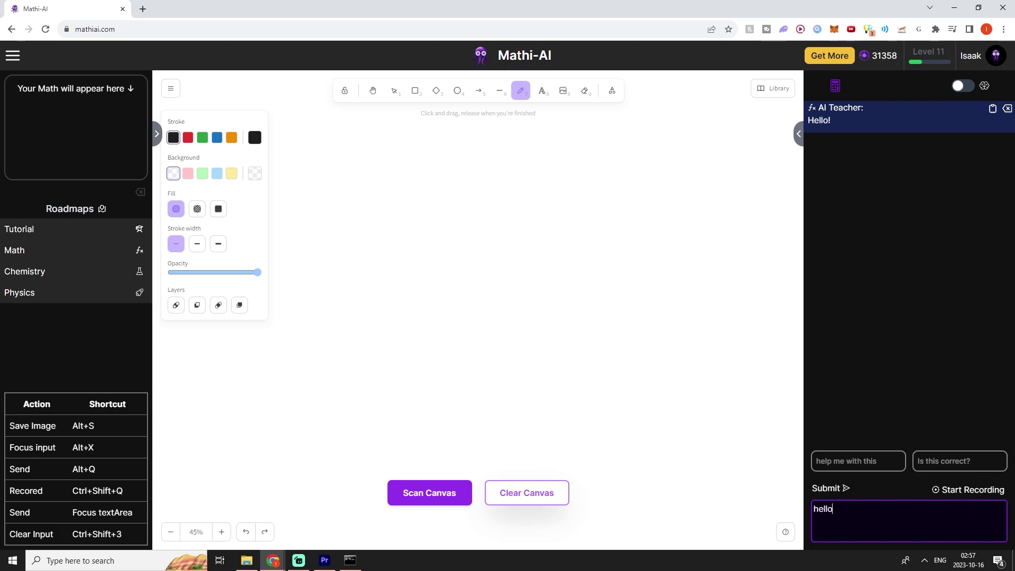
key("Return")
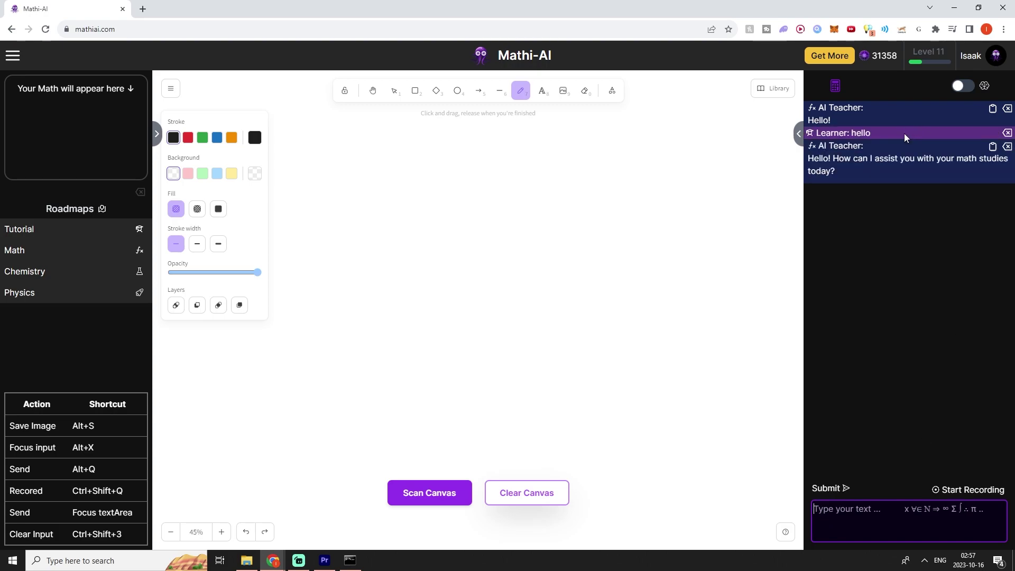
left_click_drag(863, 168, 819, 158)
left_click(845, 175)
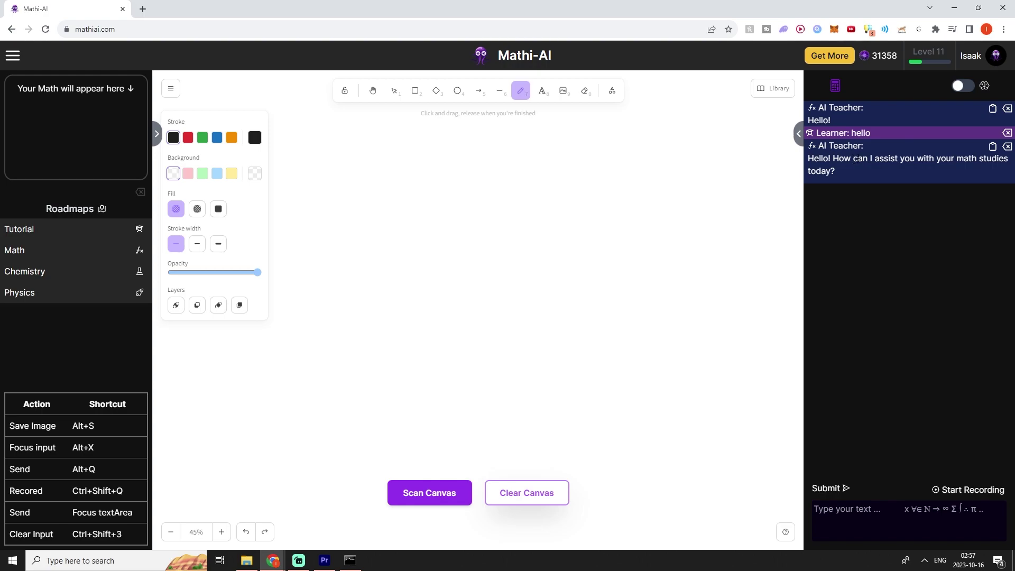